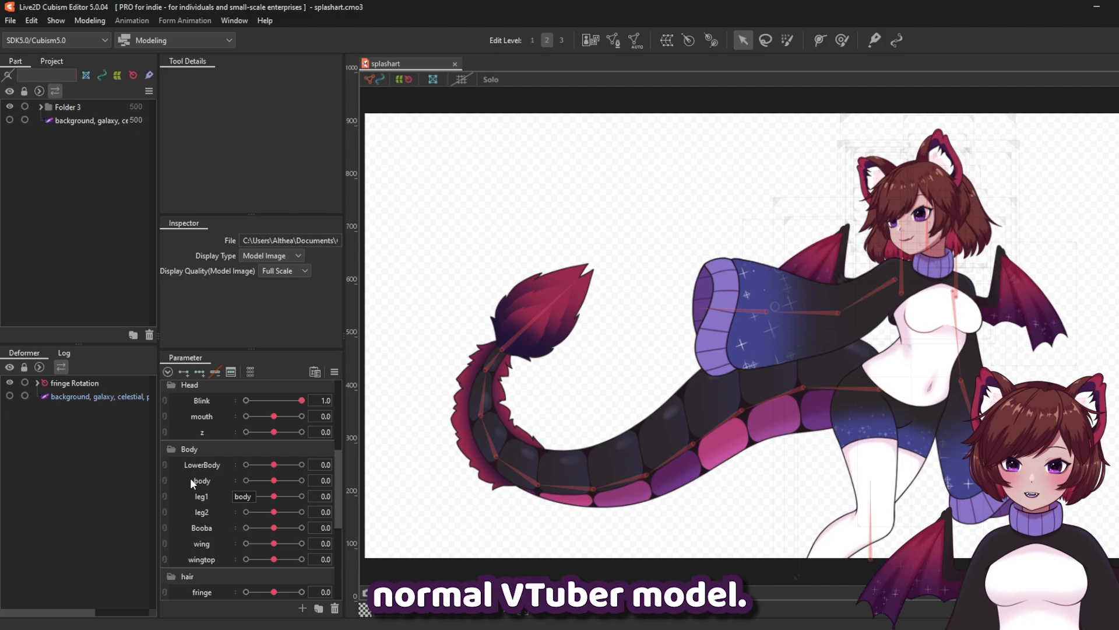
Test how the LowerBody and body parameters move the model
mouse_move(275, 463)
left_mouse_down()
mouse_move(246, 468)
mouse_move(293, 467)
mouse_move(275, 472)
left_mouse_up()
mouse_move(274, 480)
left_mouse_down()
mouse_move(246, 477)
mouse_move(295, 473)
left_mouse_up()
left_click_drag(295, 473, 302, 474)
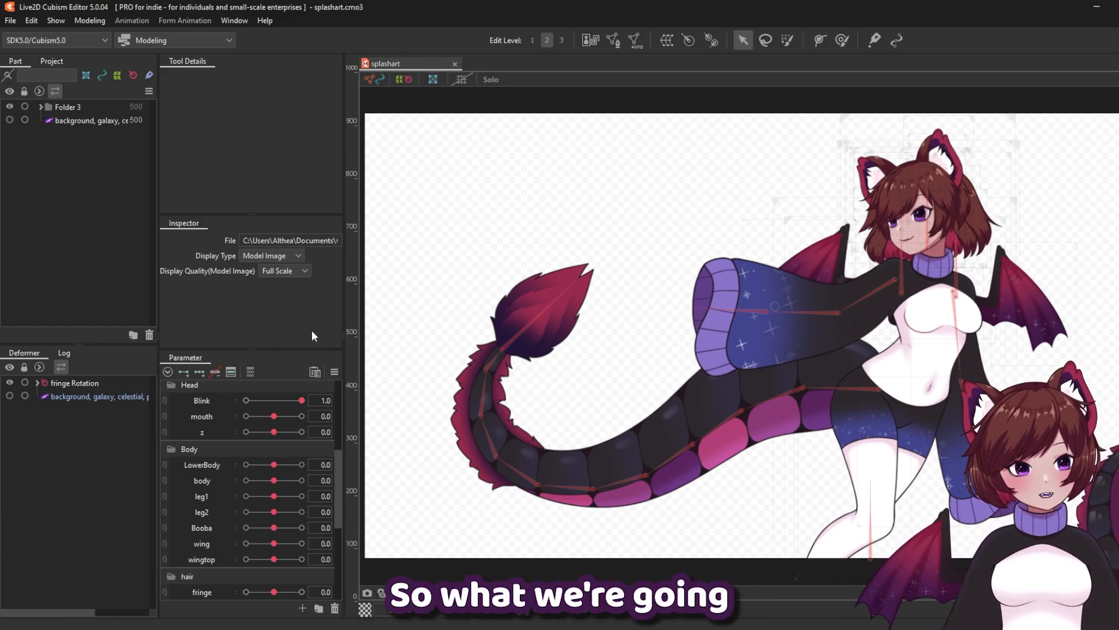
Switch to the Animation workspace and add the splashart model to the timeline as a new animation scene
left_click(230, 40)
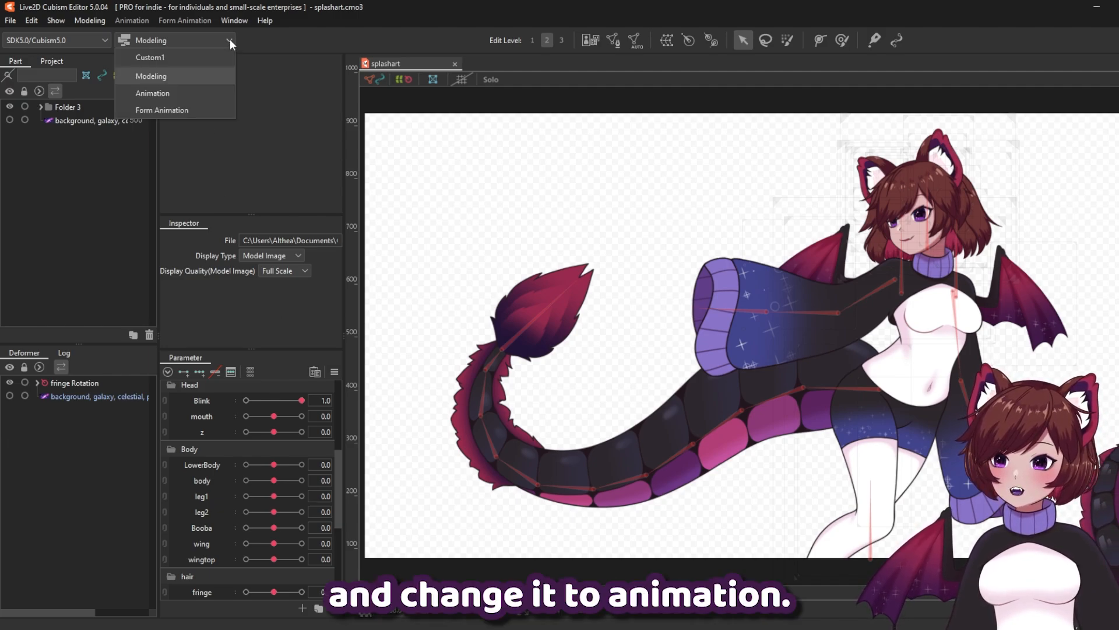
left_click(160, 95)
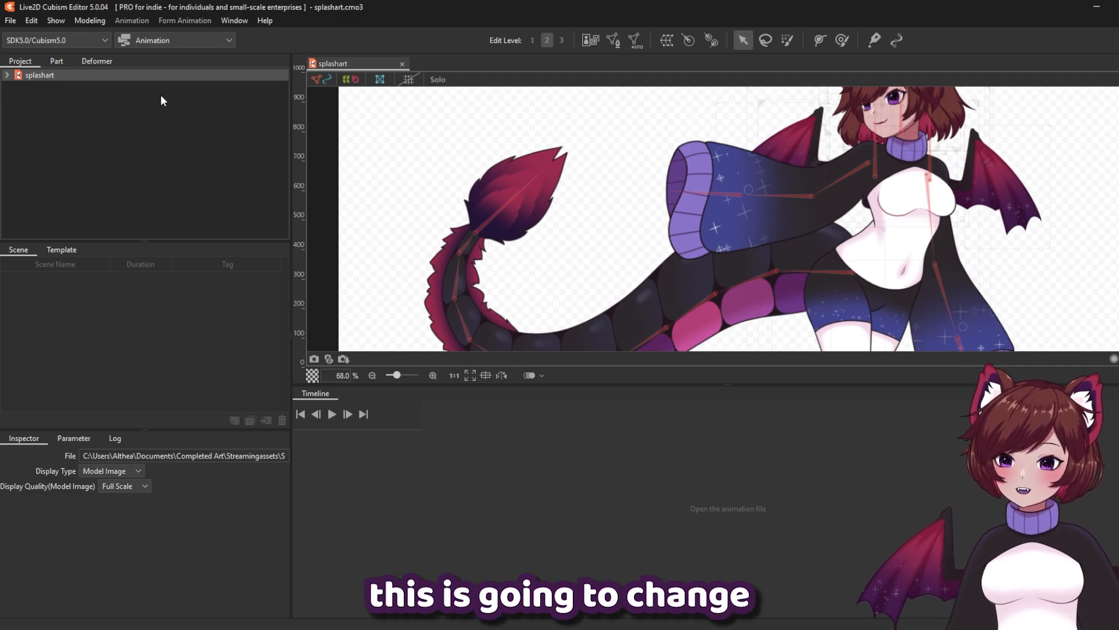
left_click(161, 95)
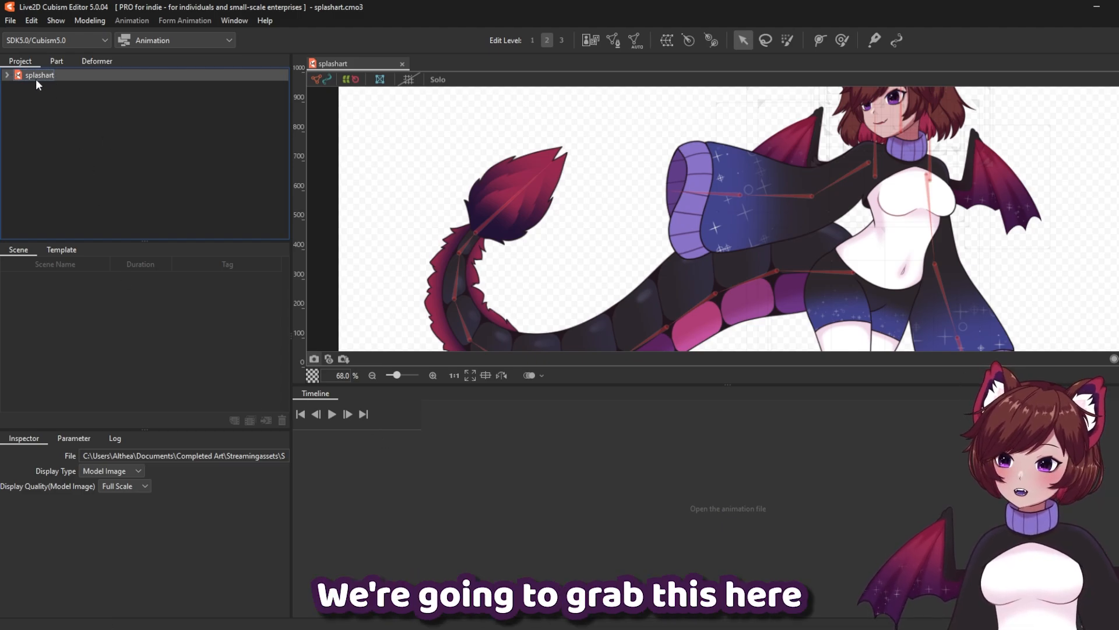
left_click_drag(41, 75, 722, 500)
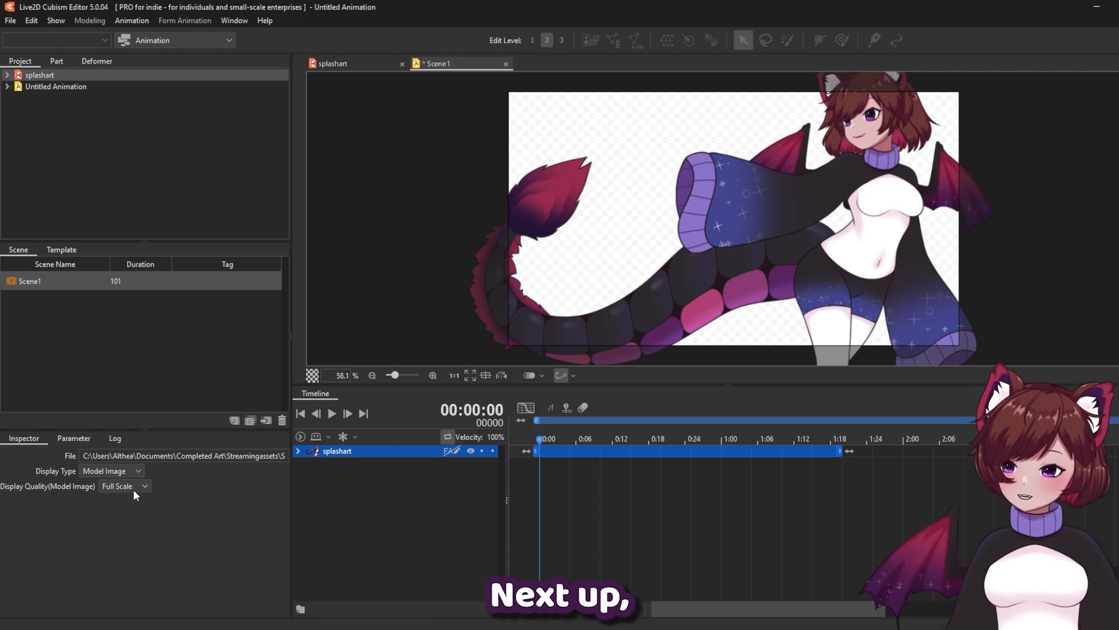
Select Scene1 and set its canvas size to 1920 by 1080 with the aspect ratio kept fixed
left_click(162, 507)
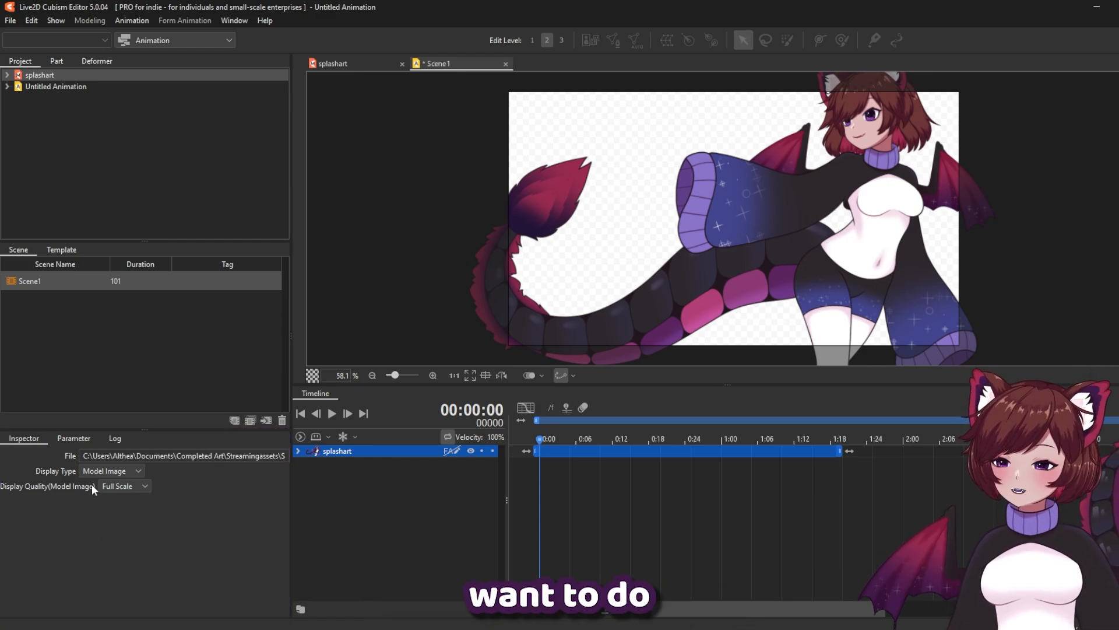
left_click(33, 280)
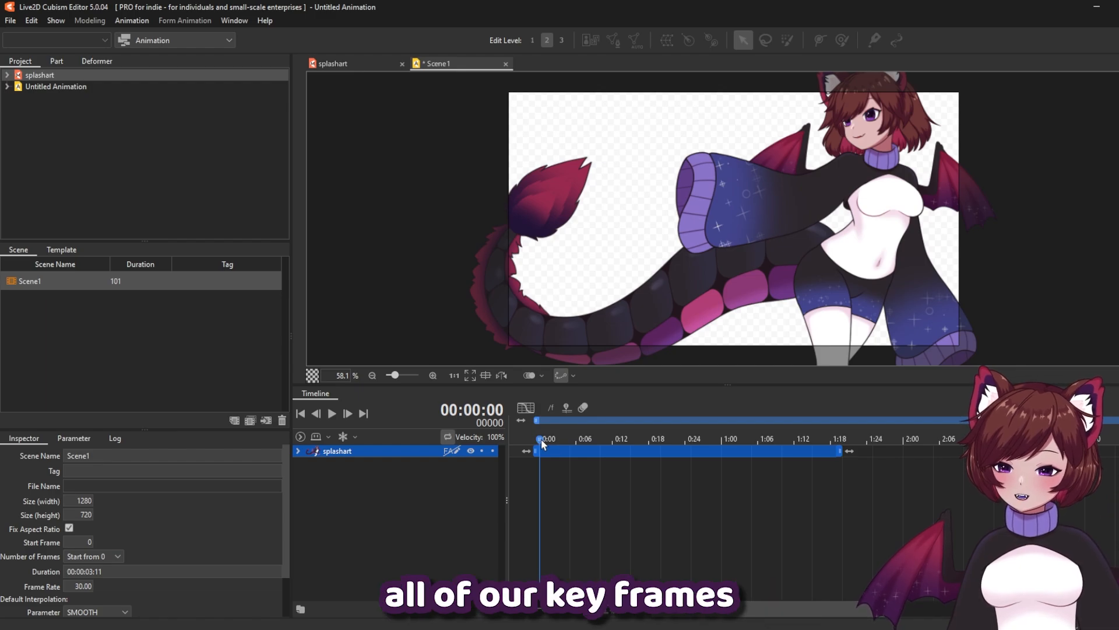
mouse_move(541, 438)
left_mouse_down()
mouse_move(570, 441)
mouse_move(539, 438)
left_mouse_up()
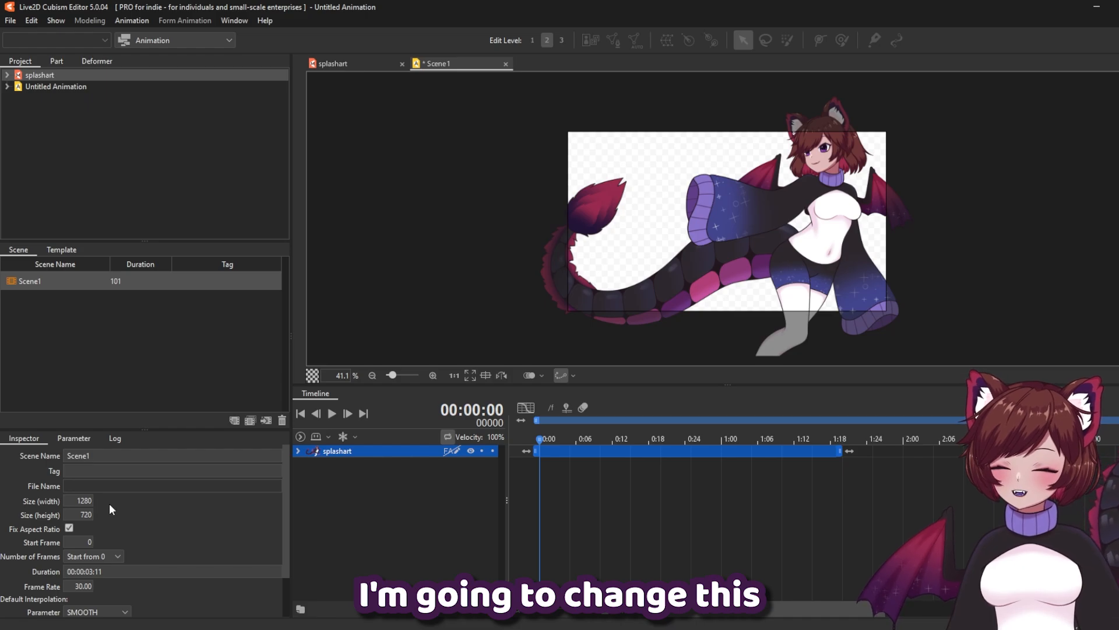
left_click(80, 501)
type("1920")
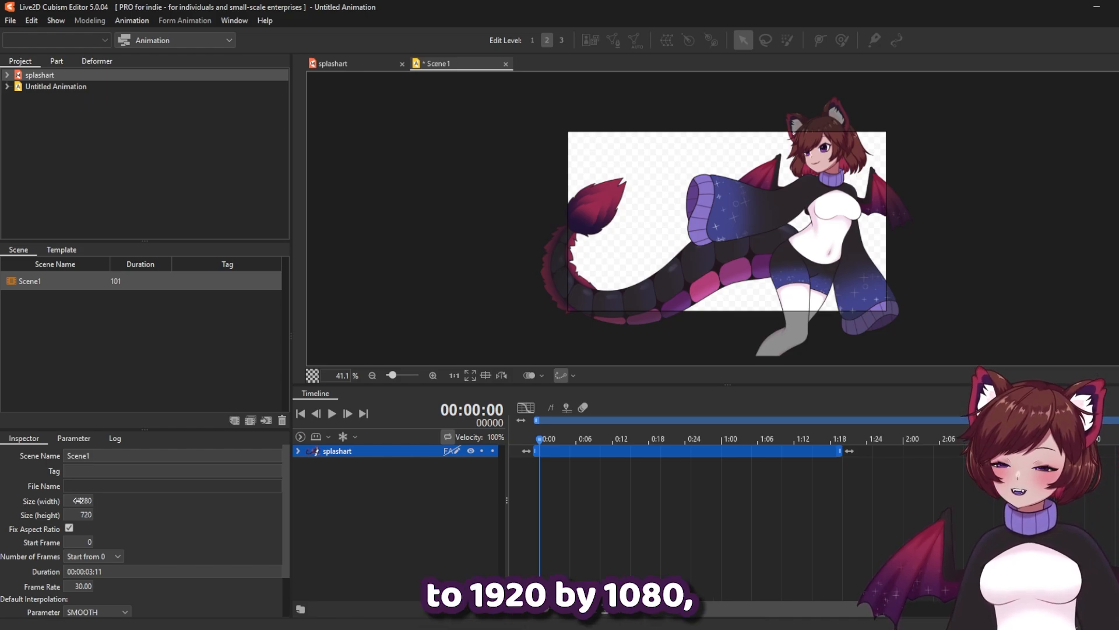
key("Return")
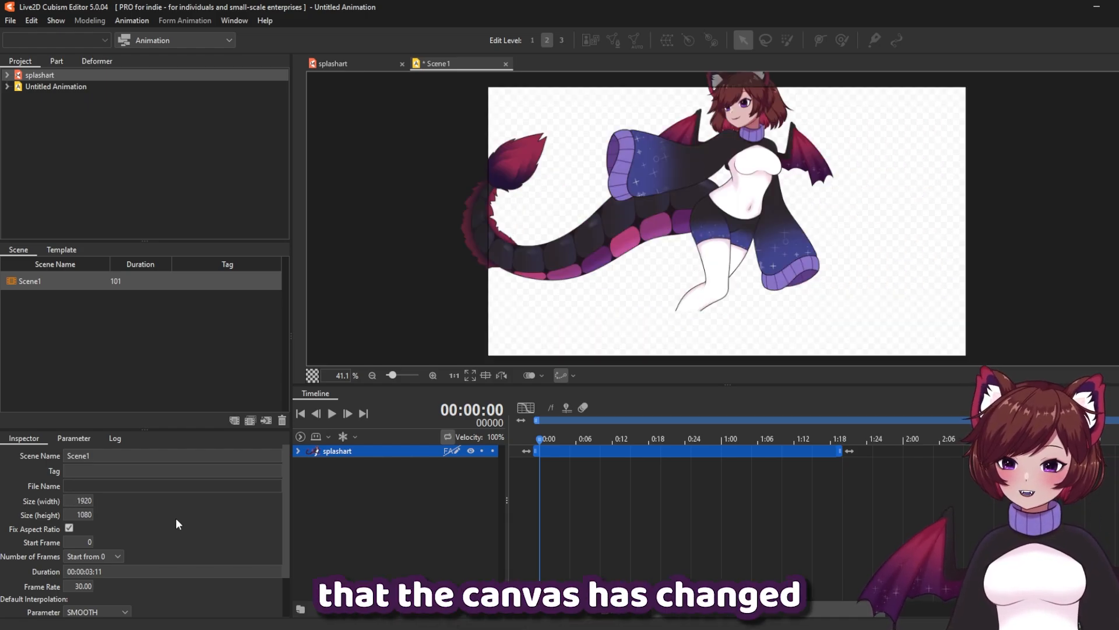
Turn off Fix Aspect Ratio for Scene1, try a narrower scene width, and undo the width change
left_click(68, 528)
double_click(84, 500)
type("100")
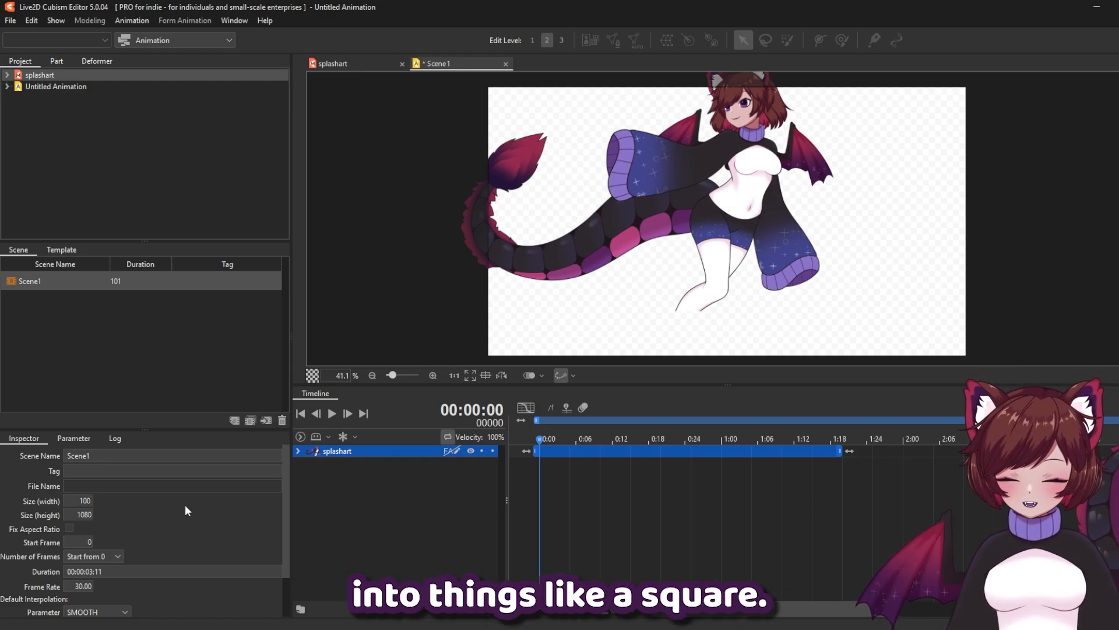
type("0")
key("Return")
key("ctrl+z")
Open the Frame Rate value of Scene1 for editing
scroll(153, 491, "down", 2)
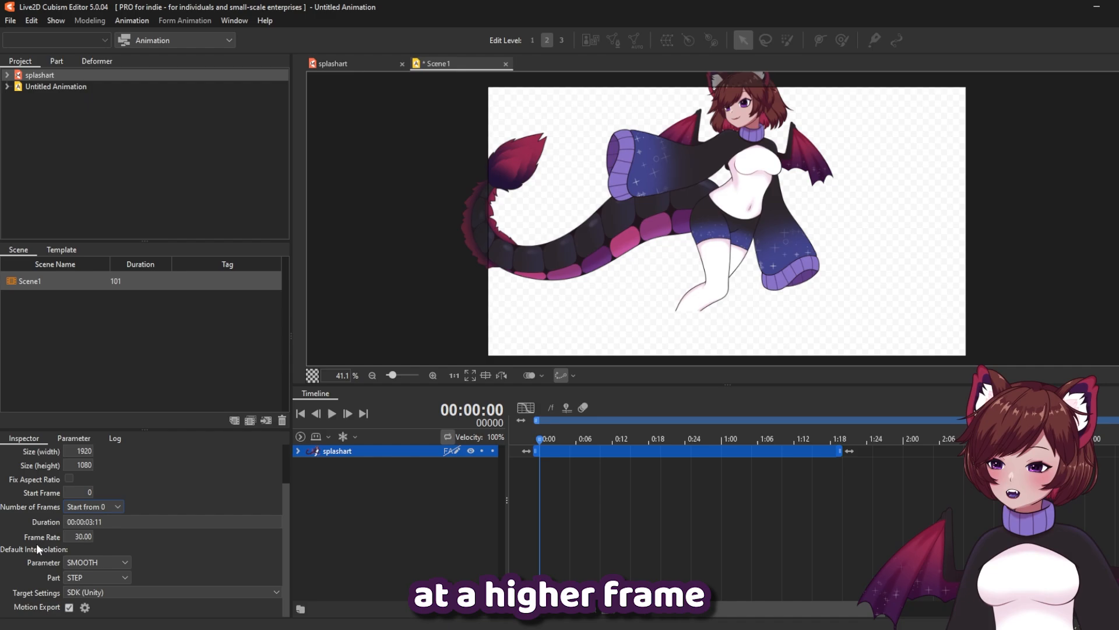
double_click(78, 537)
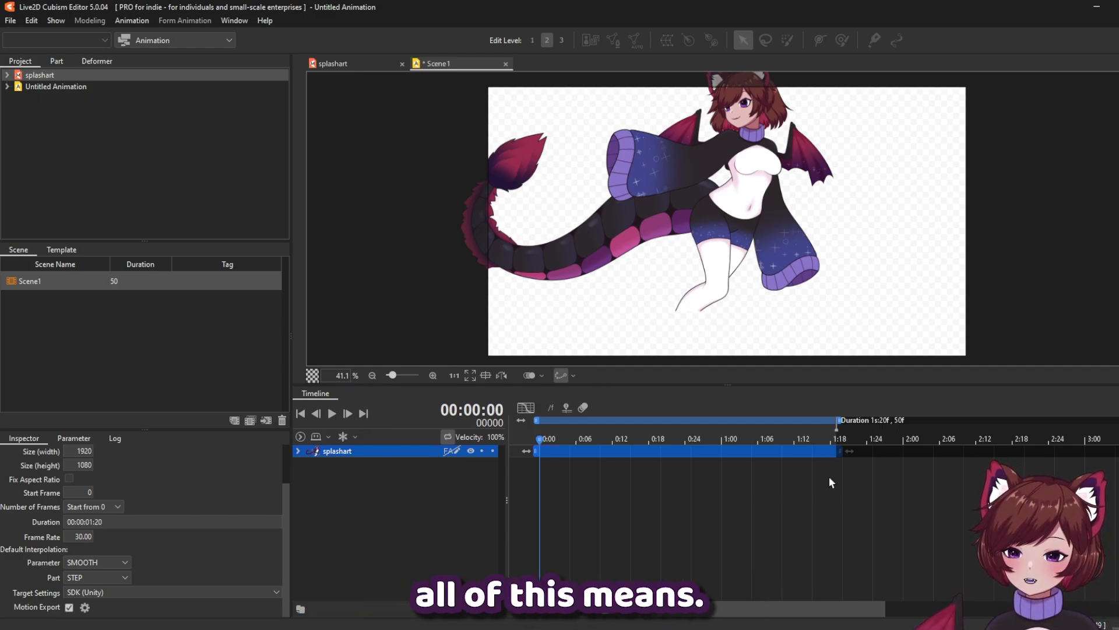
Play and stop the scene, step through single frames, and jump to the last frame and back to the first
left_click(331, 416)
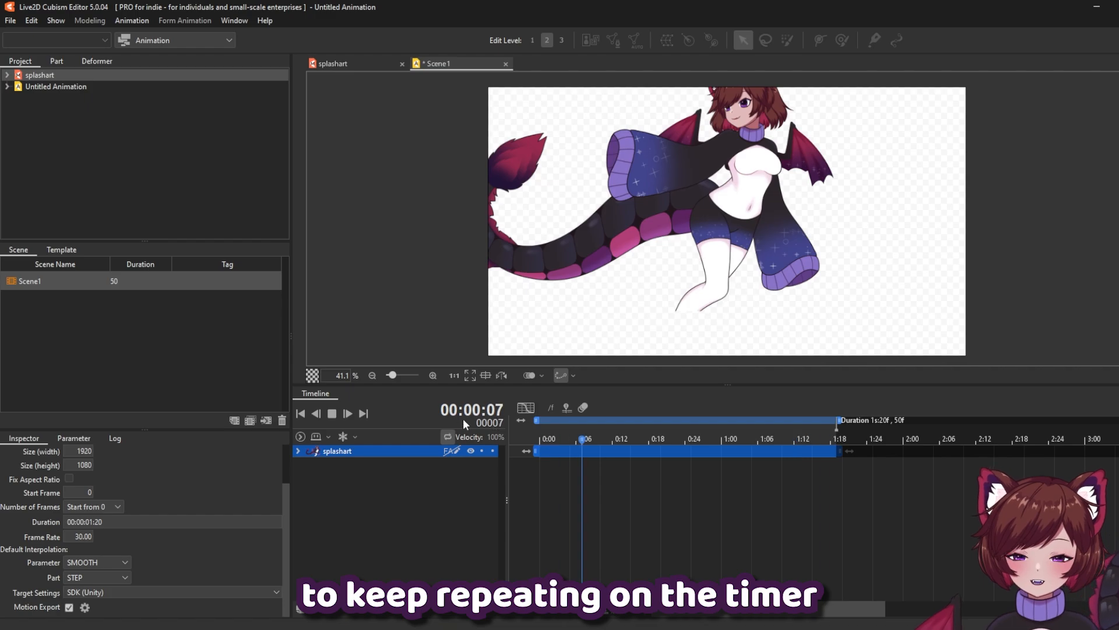
left_click(331, 414)
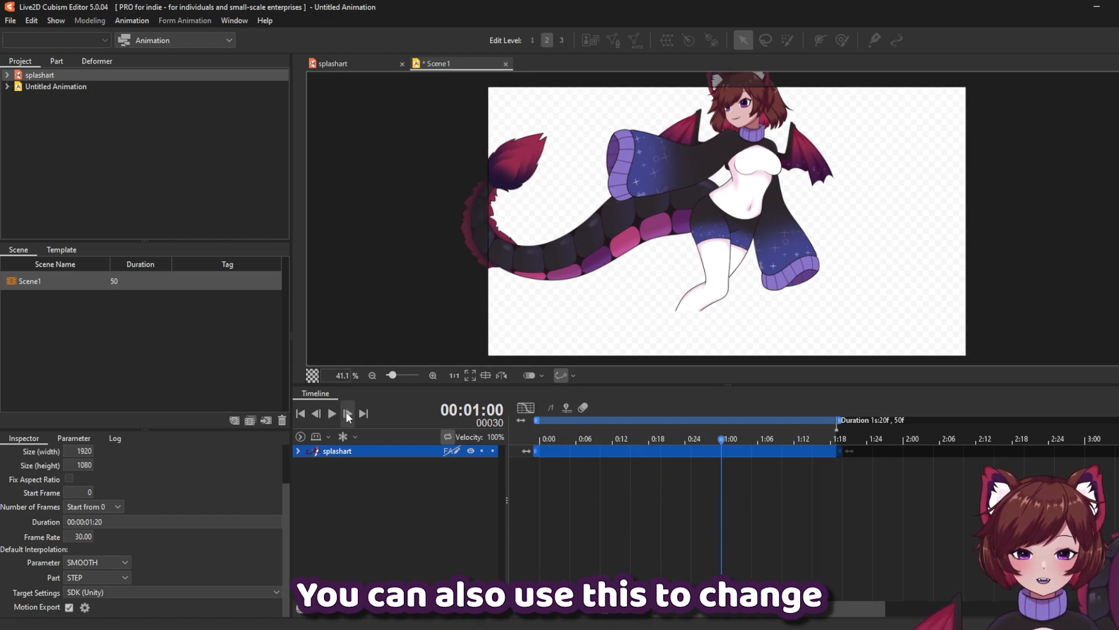
left_click(347, 414)
left_click(316, 413)
left_click(315, 413)
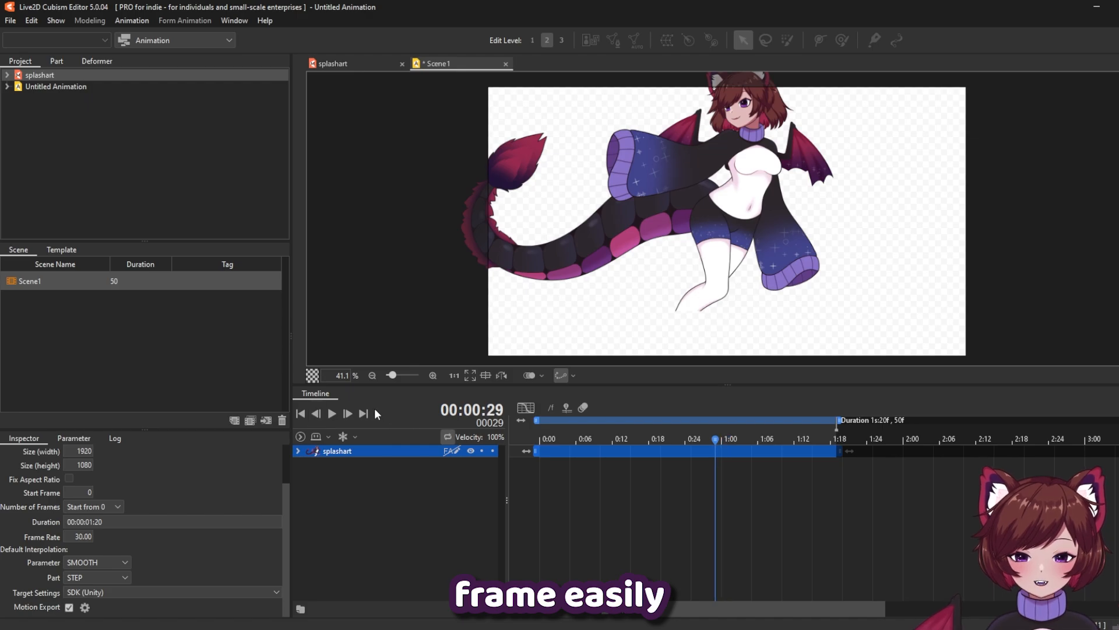
left_click(363, 413)
left_click(300, 413)
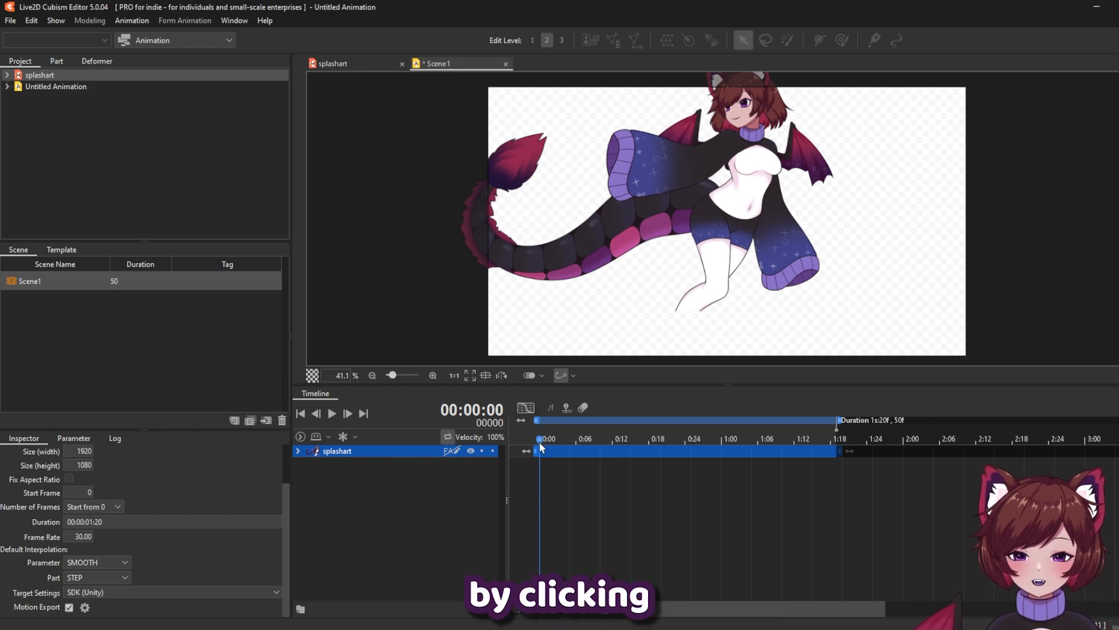
mouse_move(540, 442)
left_mouse_down()
mouse_move(560, 442)
mouse_move(540, 443)
left_mouse_up()
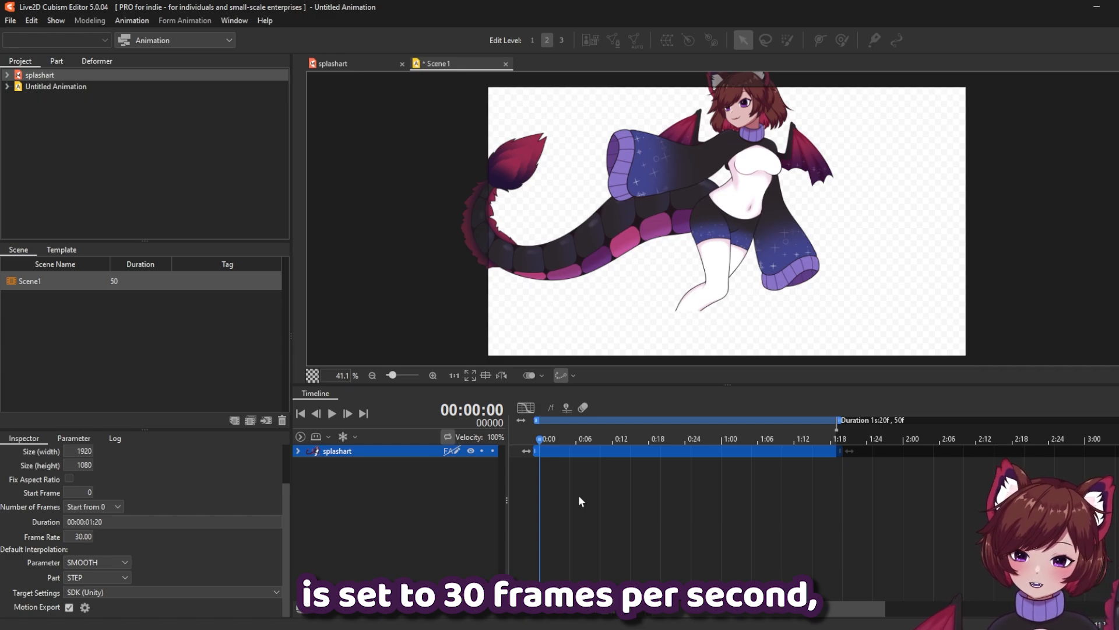
Move the playhead to frame 30, extend the scene duration to 60 frames, and stretch the work area to that end
left_click_drag(541, 438, 721, 451)
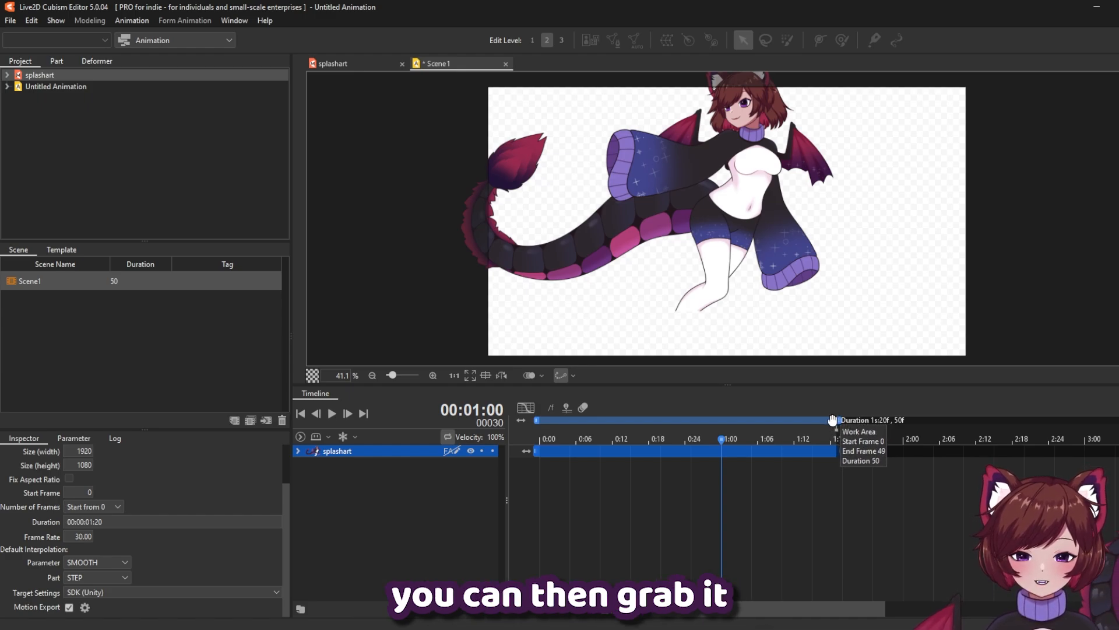
mouse_move(836, 420)
left_mouse_down()
mouse_move(714, 432)
mouse_move(898, 435)
left_mouse_up()
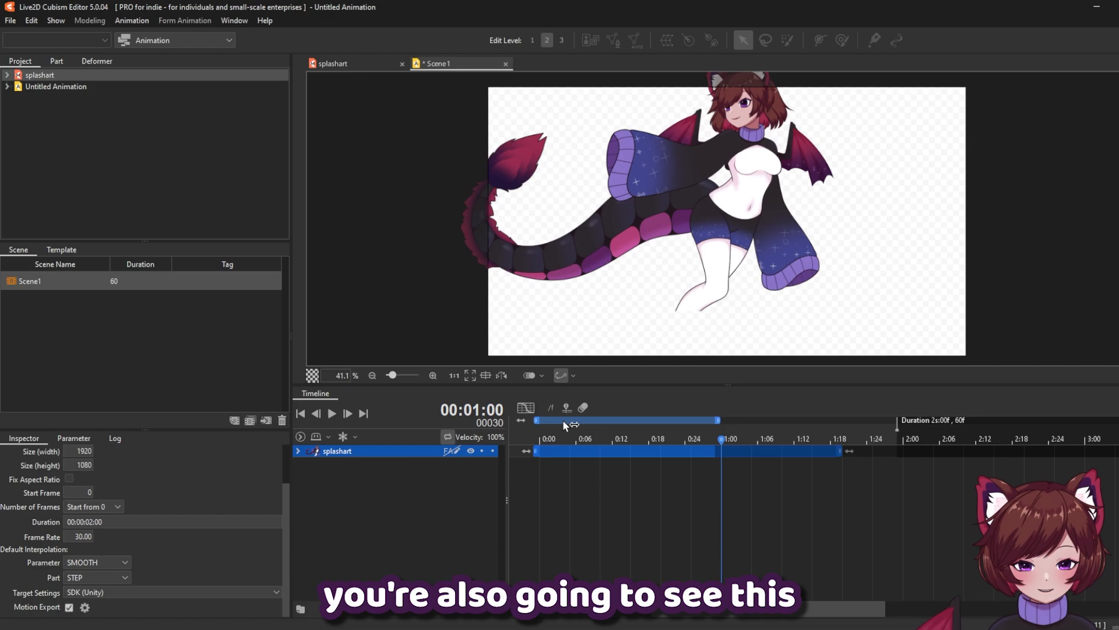
mouse_move(561, 419)
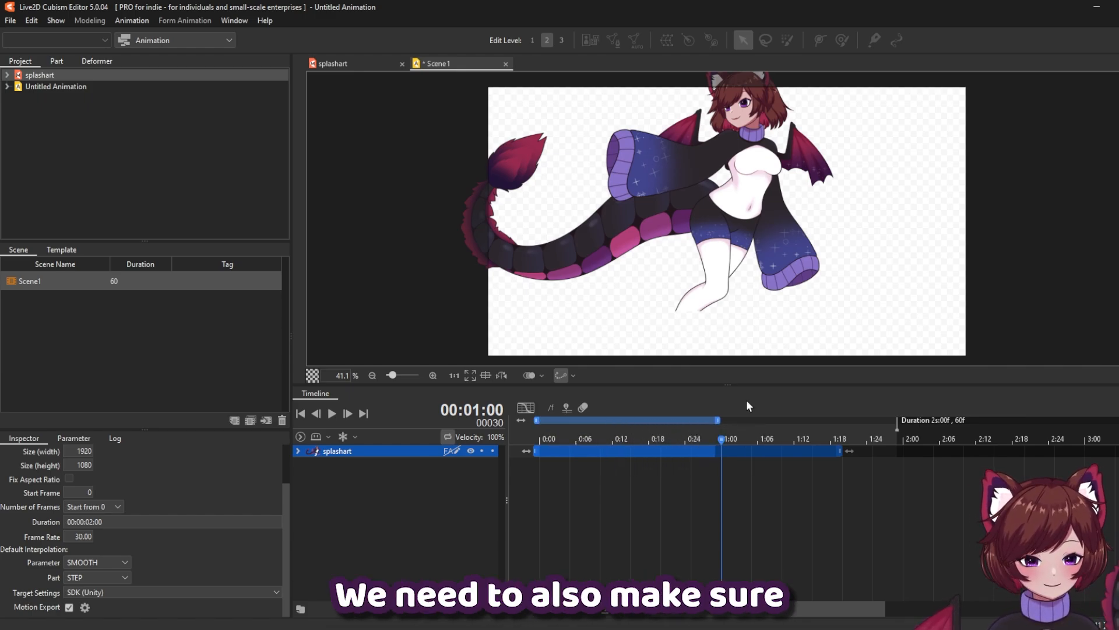
left_click_drag(718, 419, 895, 435)
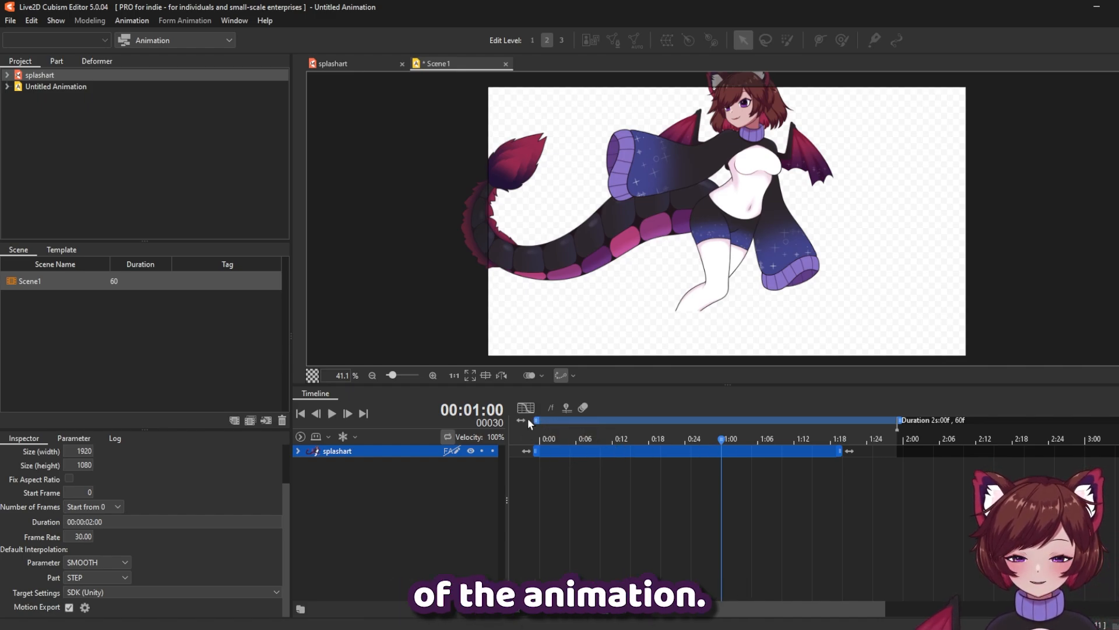
Start the work area at frame 10, shorten the scene duration to 16 frames, and play only that range
left_click_drag(528, 419, 598, 420)
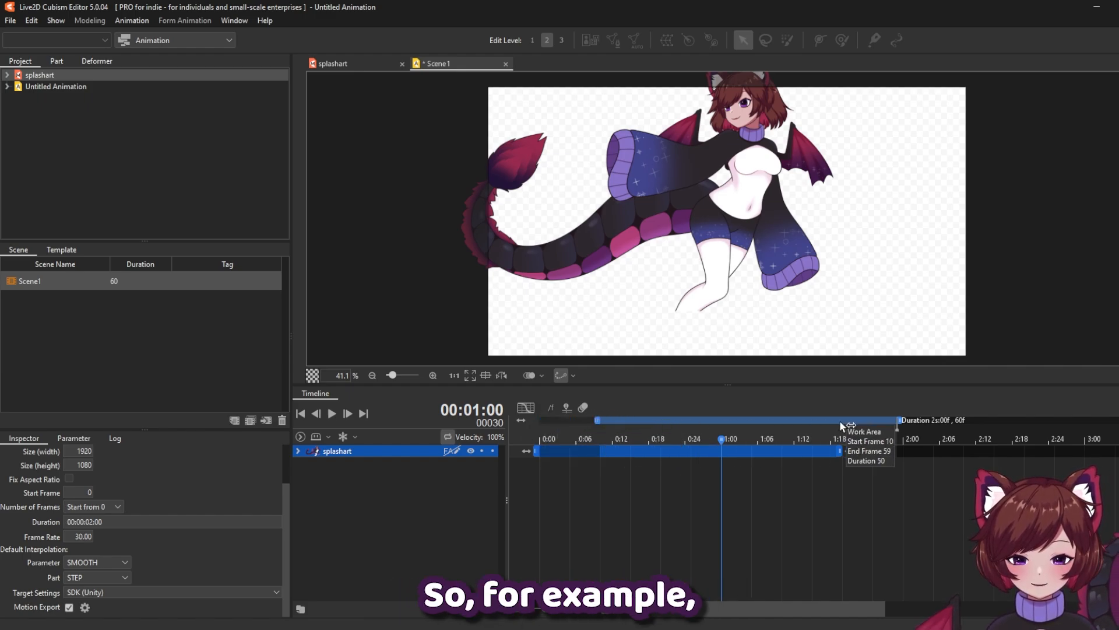
left_click_drag(899, 420, 631, 420)
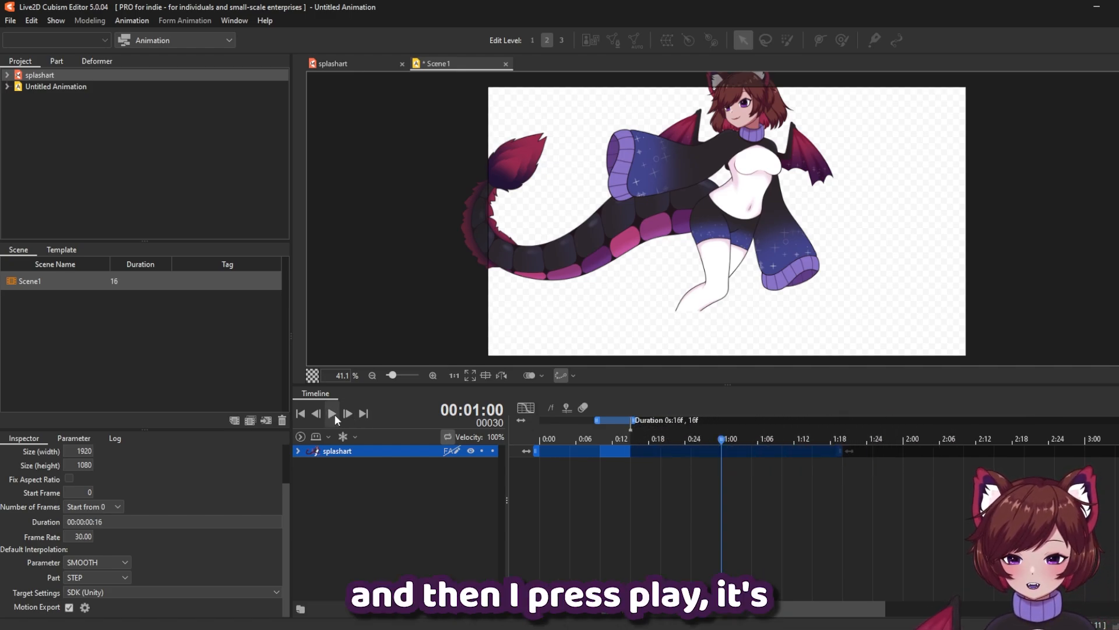
left_click(332, 414)
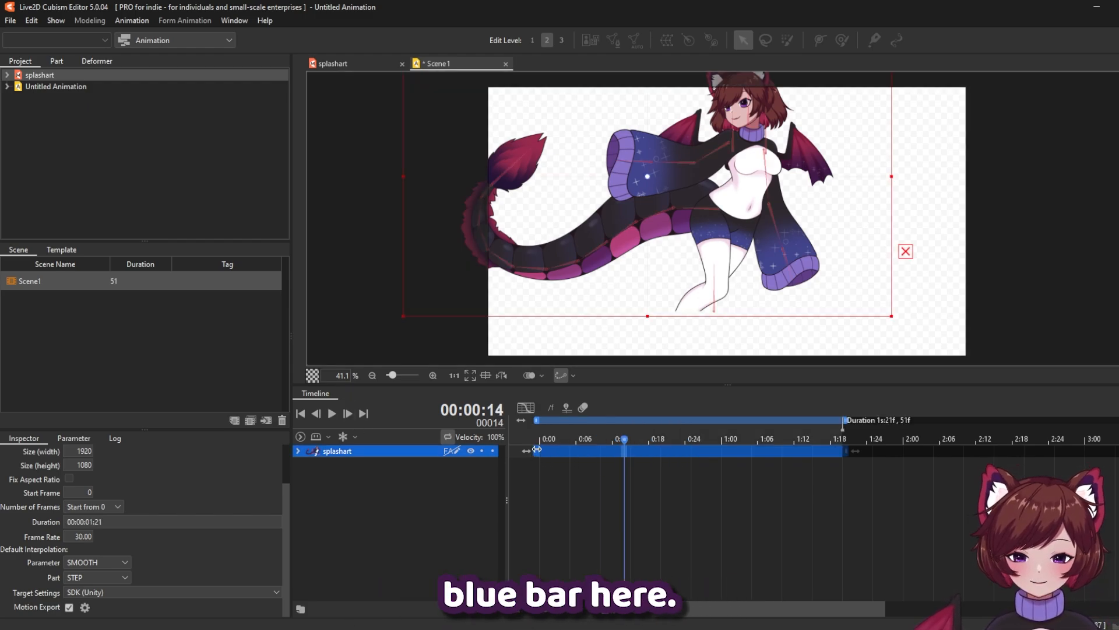
mouse_move(537, 450)
left_mouse_down()
mouse_move(597, 450)
mouse_move(535, 451)
left_mouse_up()
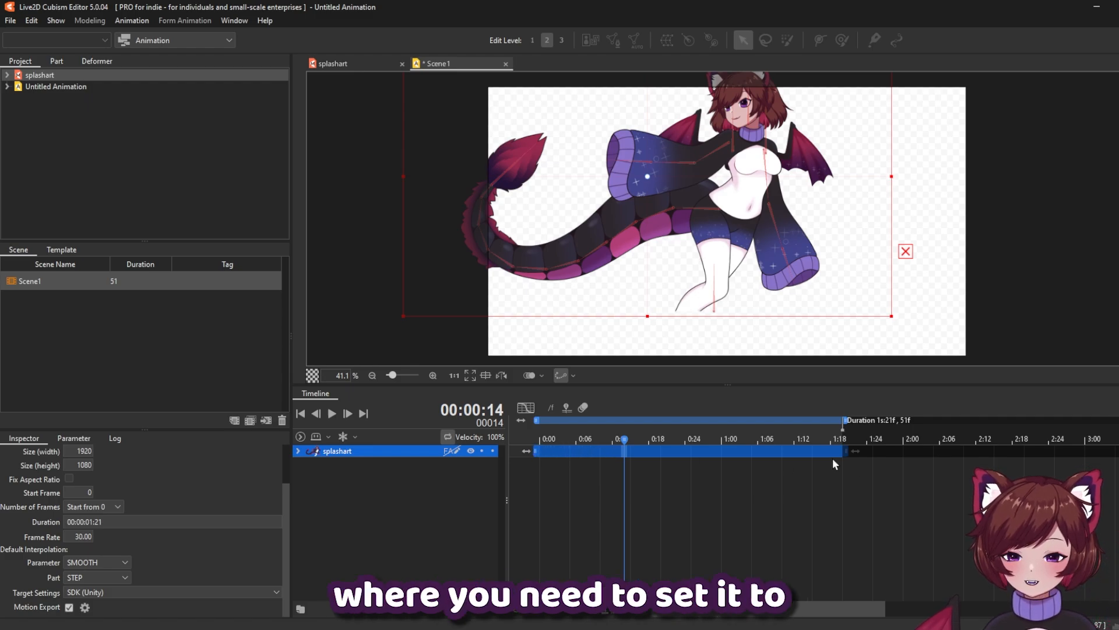
mouse_move(843, 450)
left_mouse_down()
mouse_move(737, 450)
mouse_move(843, 450)
left_mouse_up()
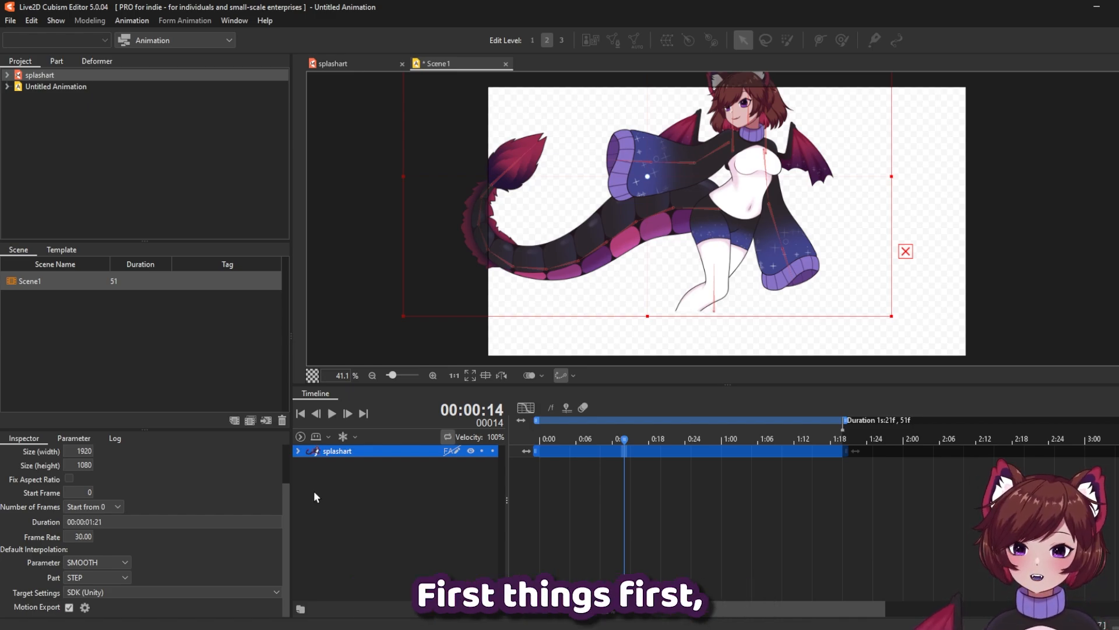
Expand the splashart track and its Live2D Parameters group, and look through the model's parameters from Tail down to Arm
left_click(299, 450)
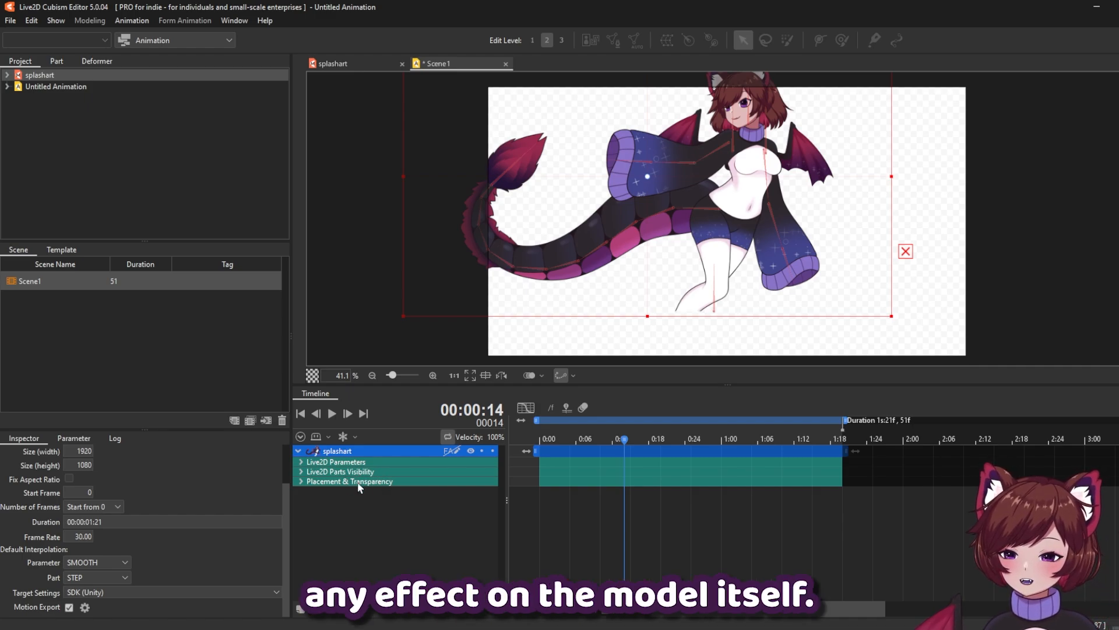
left_click(300, 462)
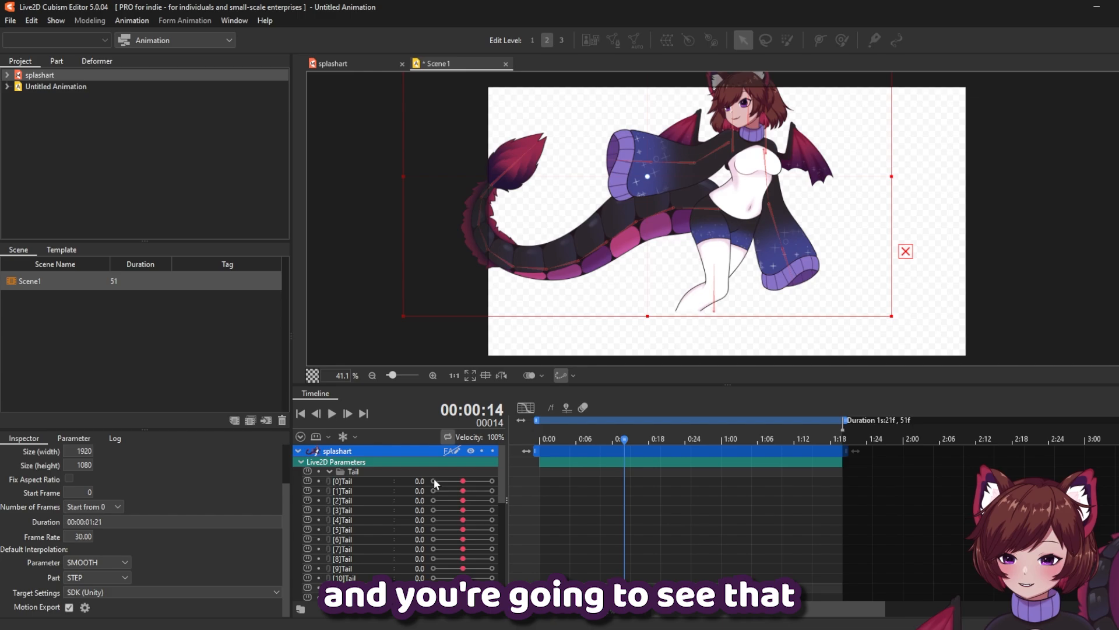
left_click_drag(502, 456, 501, 539)
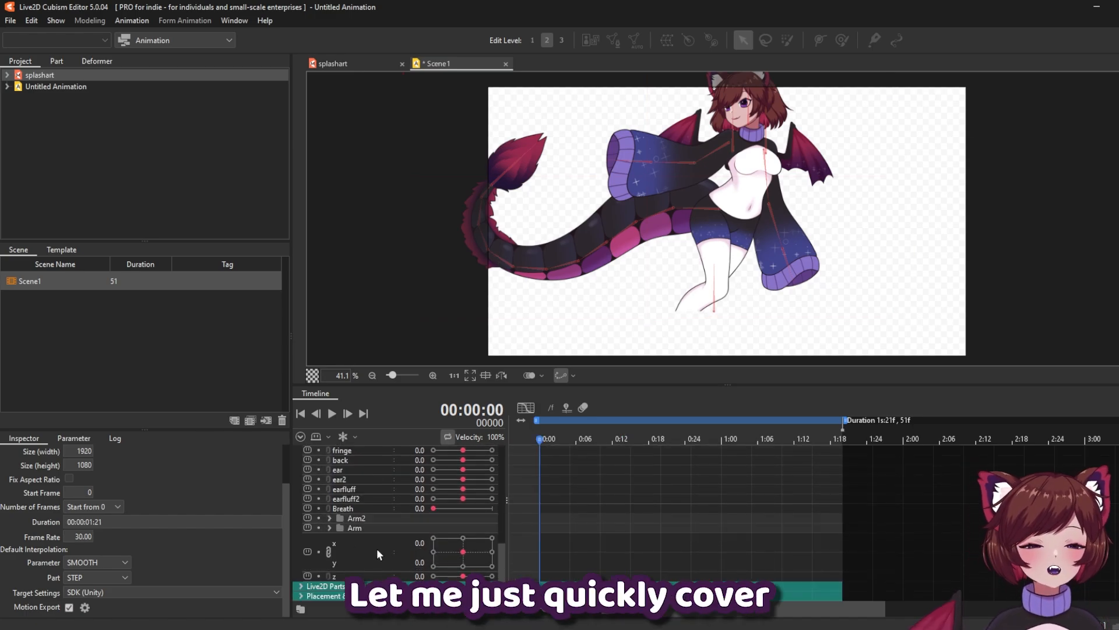
Expand Folder 3 under Live2D Parts Visibility, try a visibility of 0 for Wing L Copy, and undo it
left_click(302, 586)
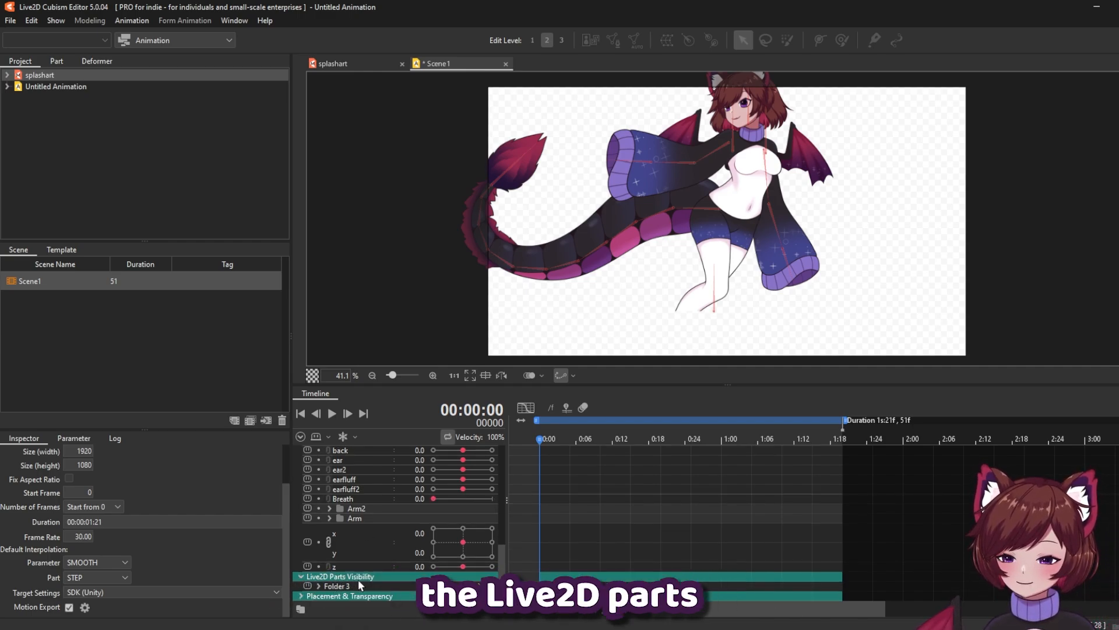
left_click(319, 587)
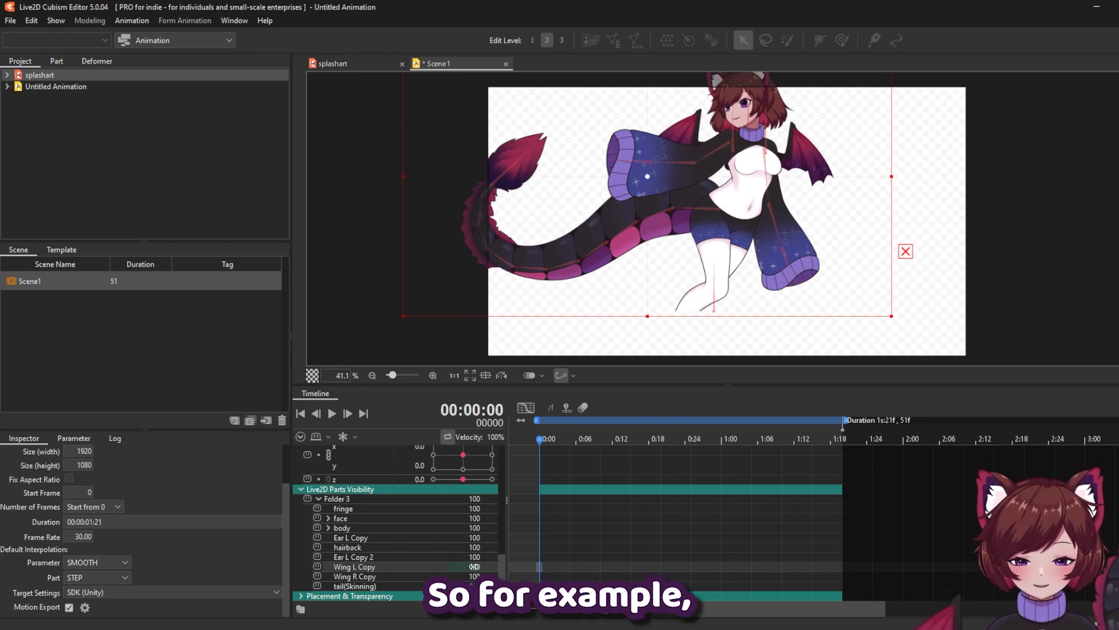
left_click_drag(474, 566, 470, 573)
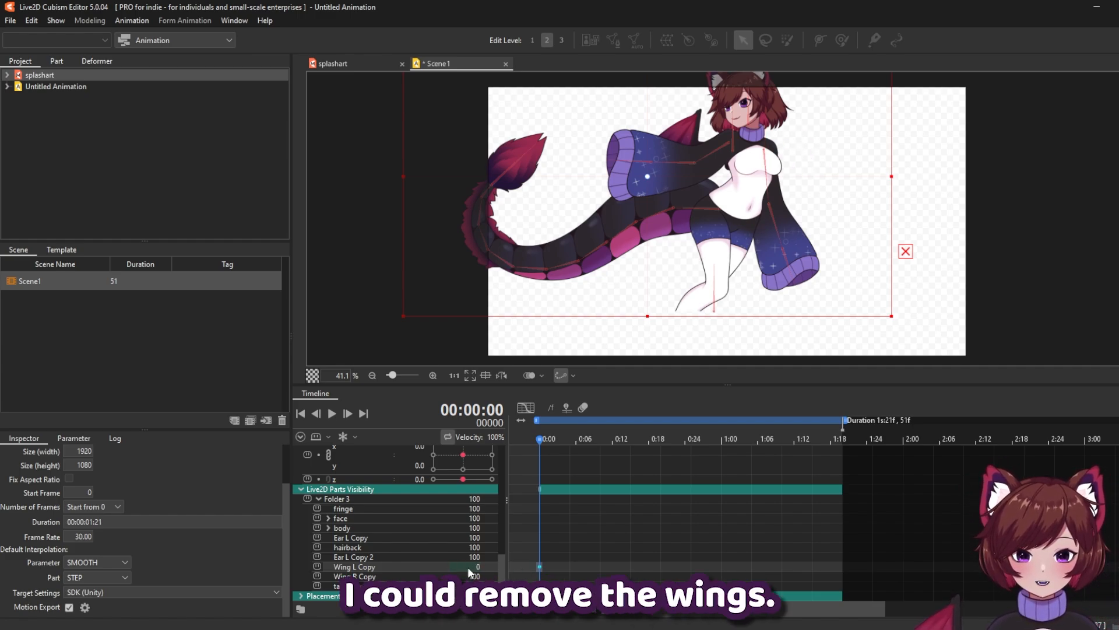
key("ctrl+z")
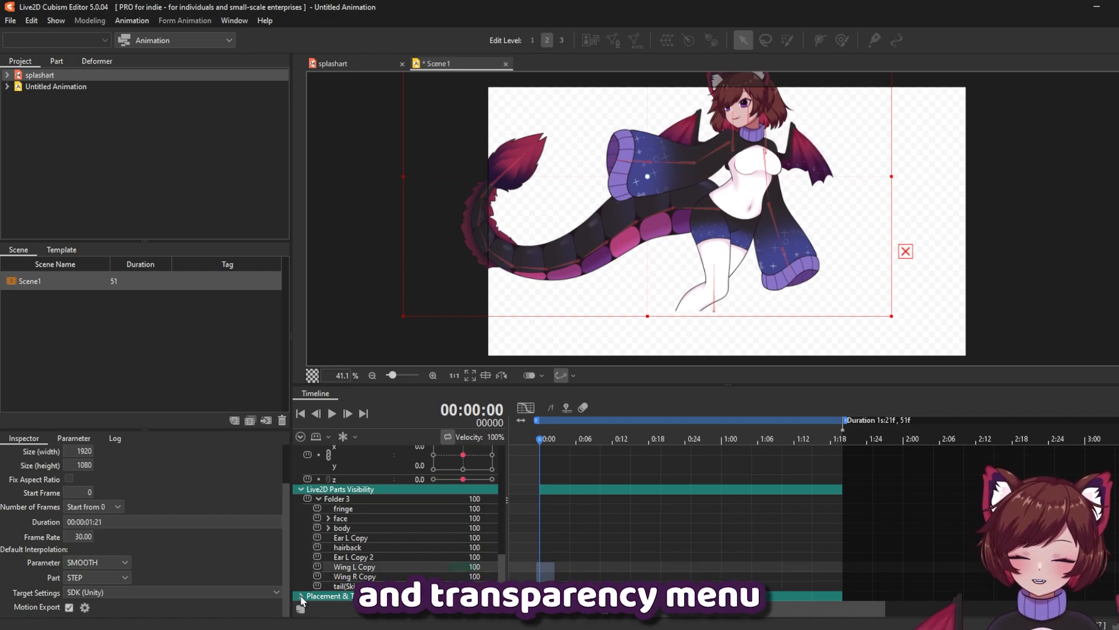
Expand the Placement & Transparency group and examine the model's position, scale, rotation and opacity properties
left_click(301, 597)
scroll(391, 542, "down", 3)
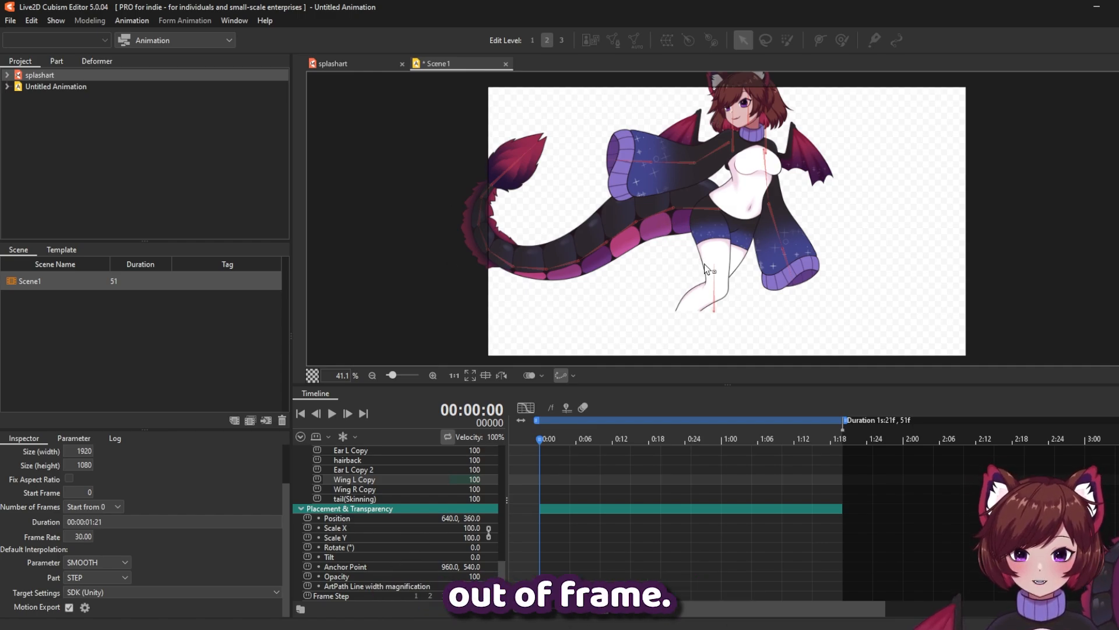
Move the splashart model down into the frame at frame 0, adjust its Position to 888.7, 544.8, and key its scale at 100
left_click_drag(748, 206, 803, 236)
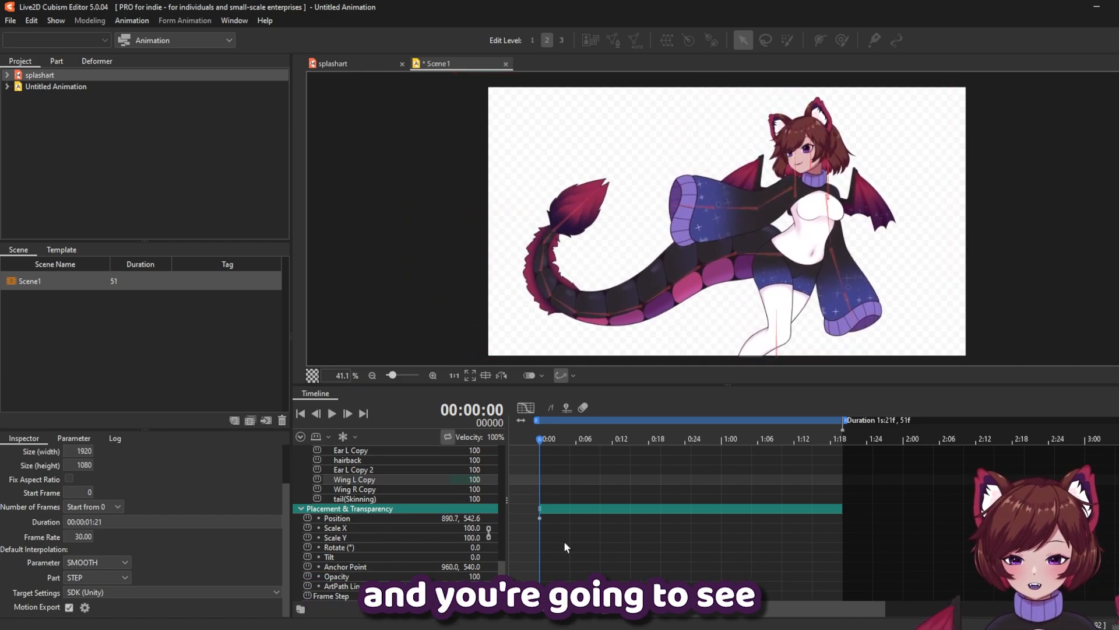
left_click(540, 518)
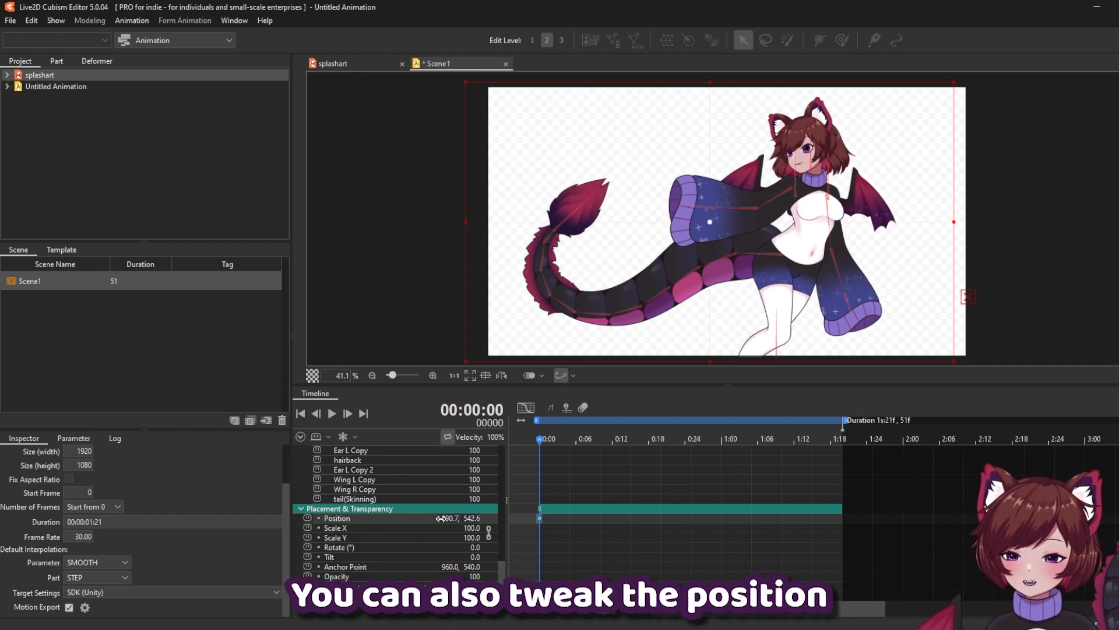
left_click_drag(452, 517, 487, 518)
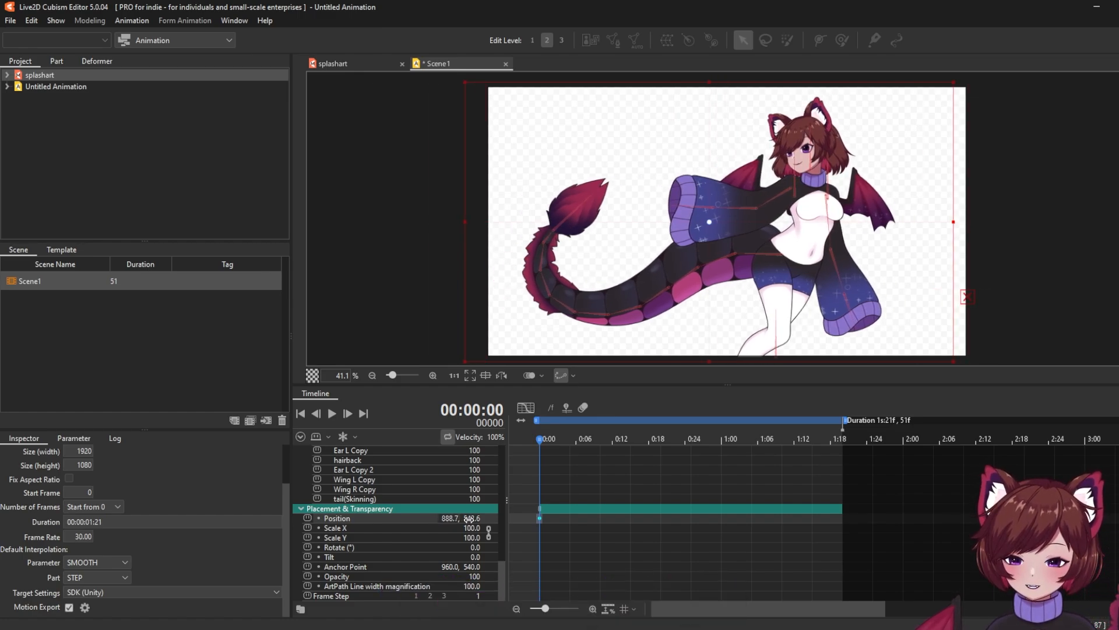
mouse_move(469, 519)
left_mouse_down()
mouse_move(484, 528)
mouse_move(476, 532)
left_mouse_up()
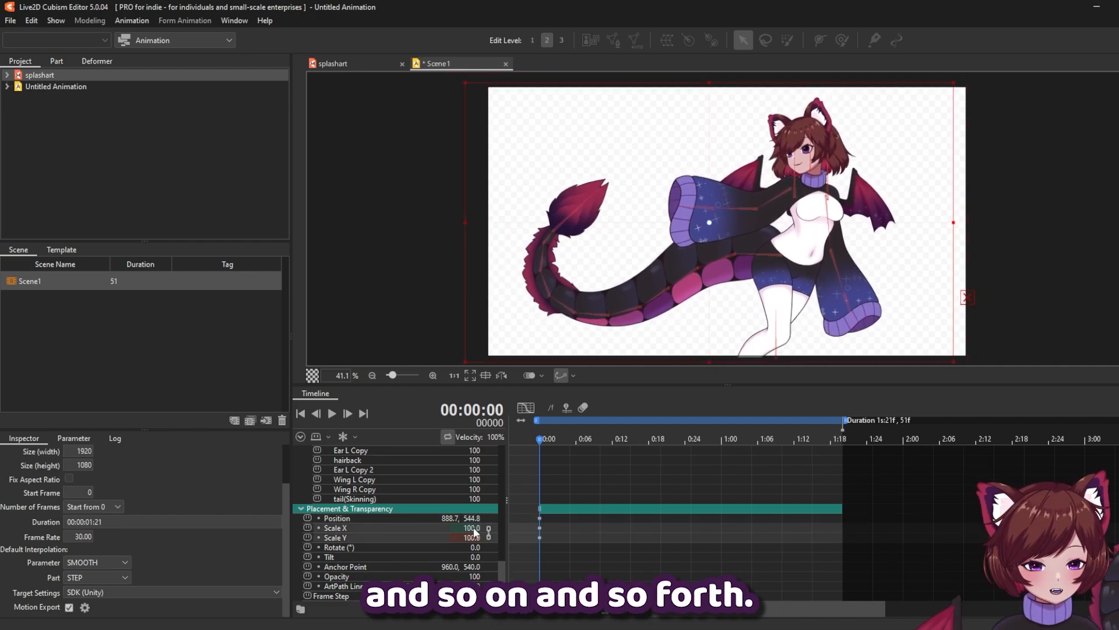
left_click(1075, 294)
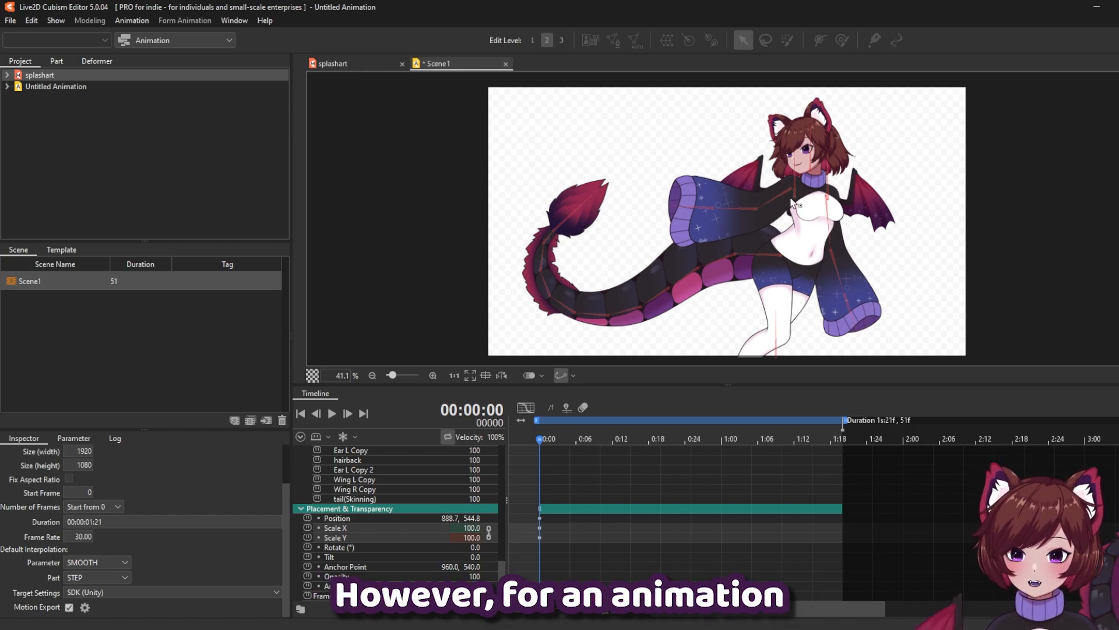
Try shifting the model across to the opposite side of the canvas at frame 30 and play the resulting motion
left_click(723, 519)
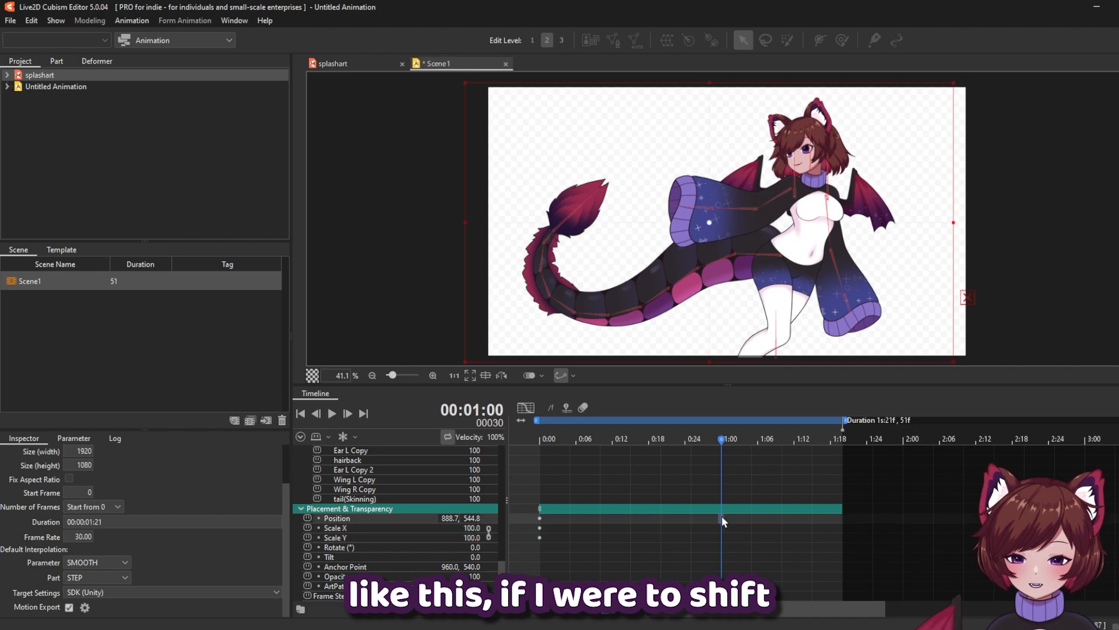
left_click_drag(807, 220, 556, 213)
left_click(332, 413)
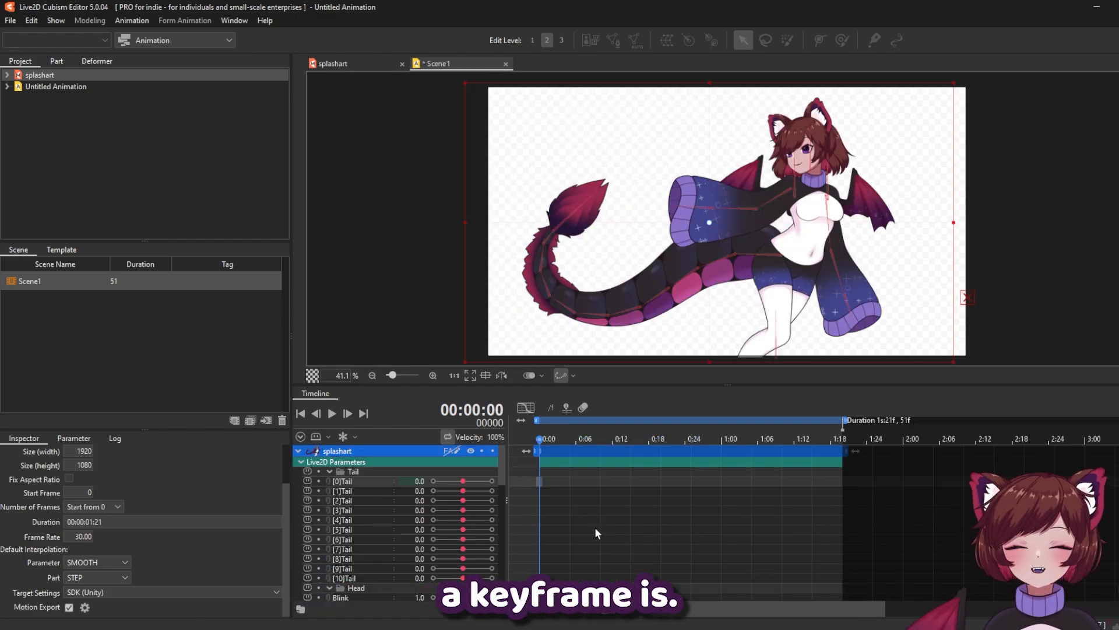
Key the Blink parameter at 1.0 on frame 0 and at 0.0 on frame 5
scroll(363, 481, "down", 4)
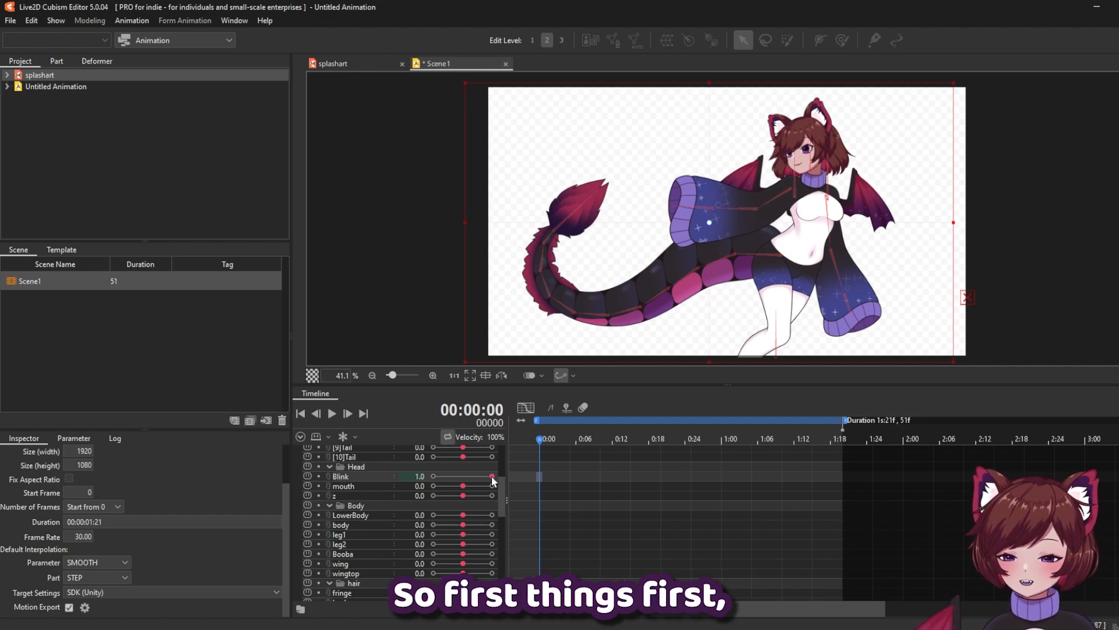
left_click_drag(492, 476, 489, 476)
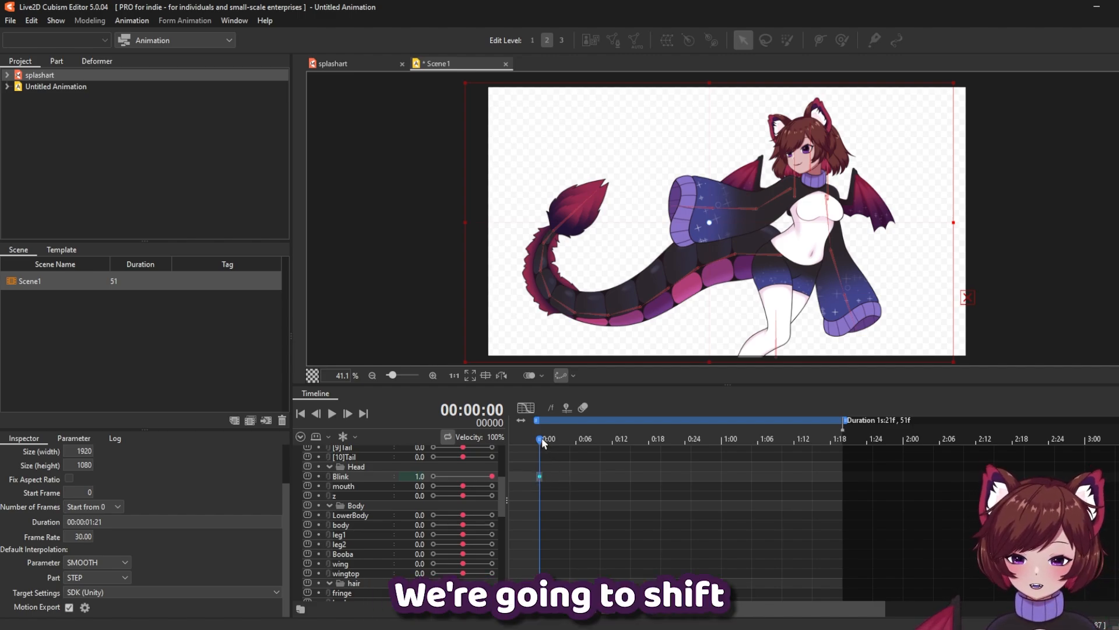
left_click_drag(541, 444, 569, 451)
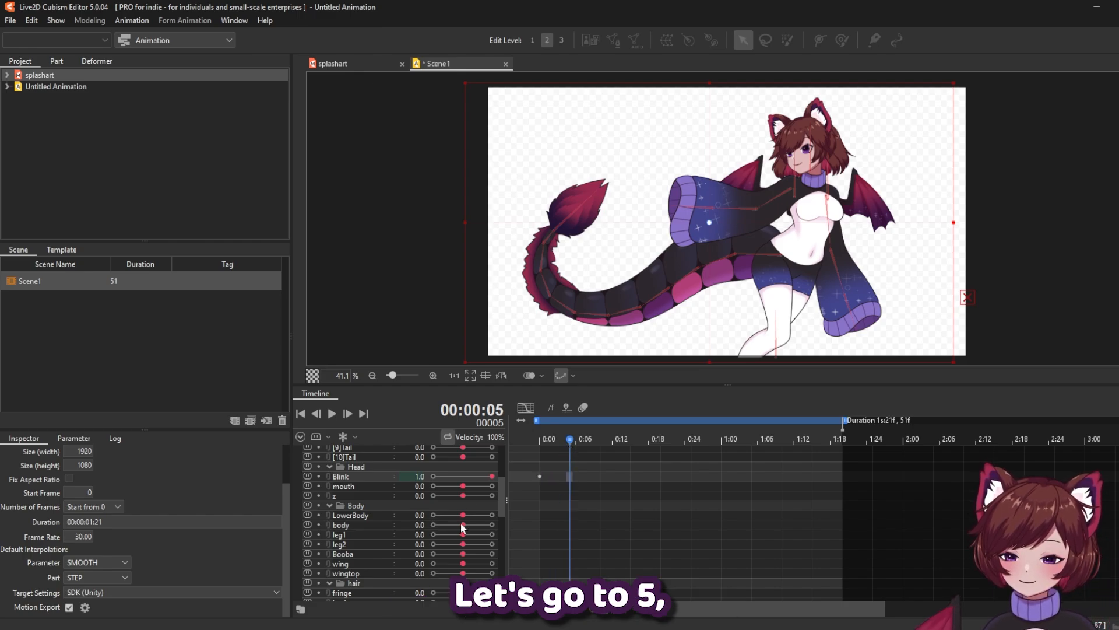
left_click_drag(493, 480, 484, 481)
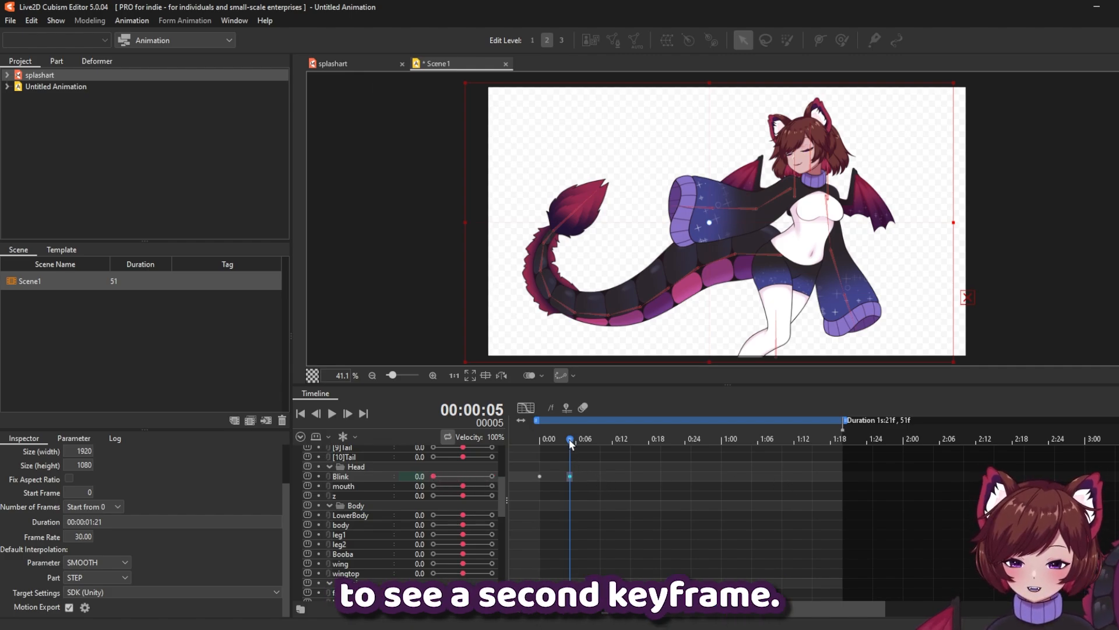
Scrub back through the eye closing, key Blink at 1.0 on frame 10, and play the scene to check the blink
left_click_drag(570, 440, 537, 458)
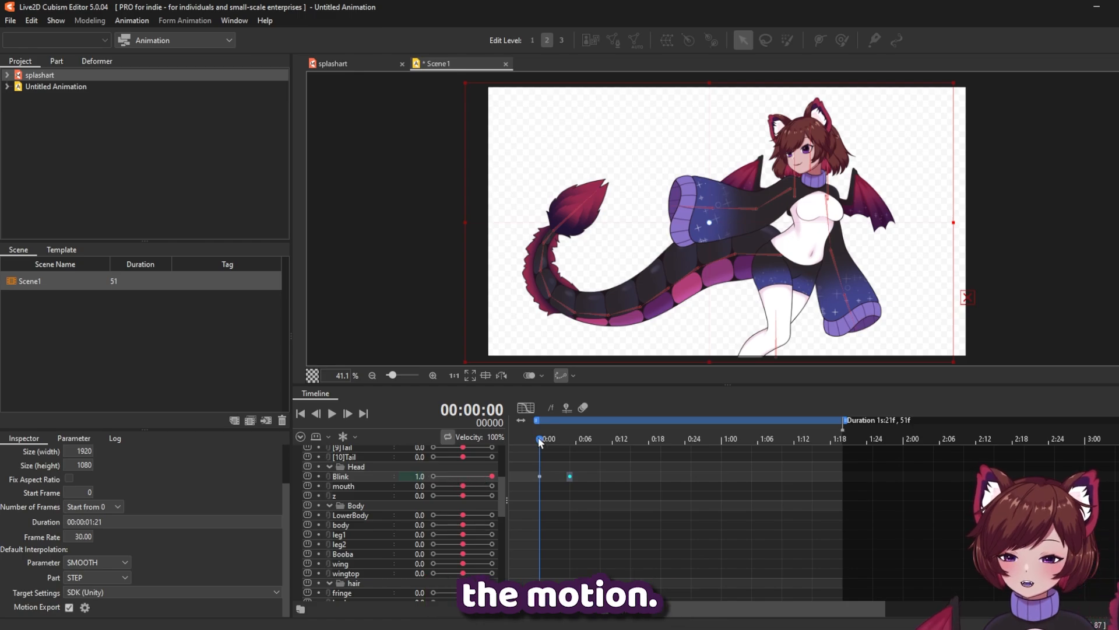
left_click_drag(540, 442, 600, 455)
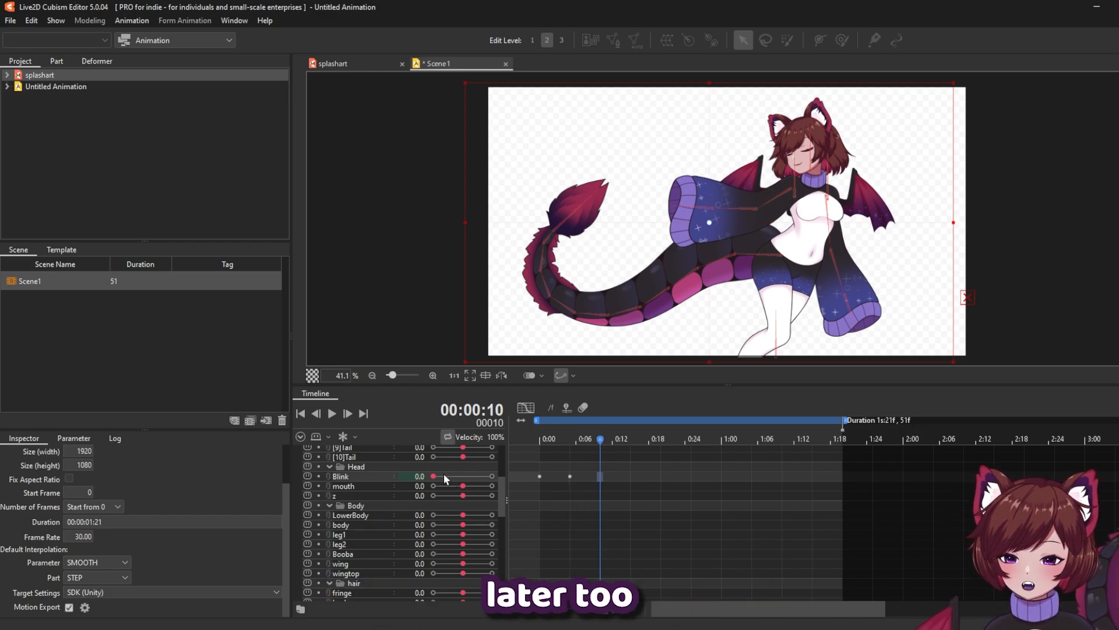
left_click_drag(434, 477, 495, 482)
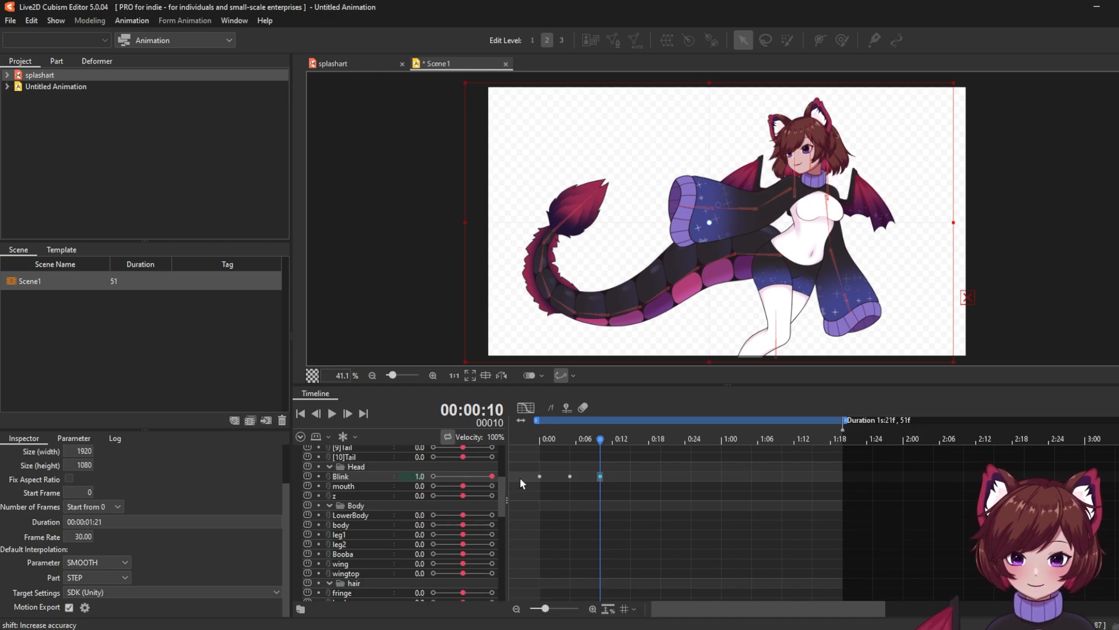
left_click(333, 413)
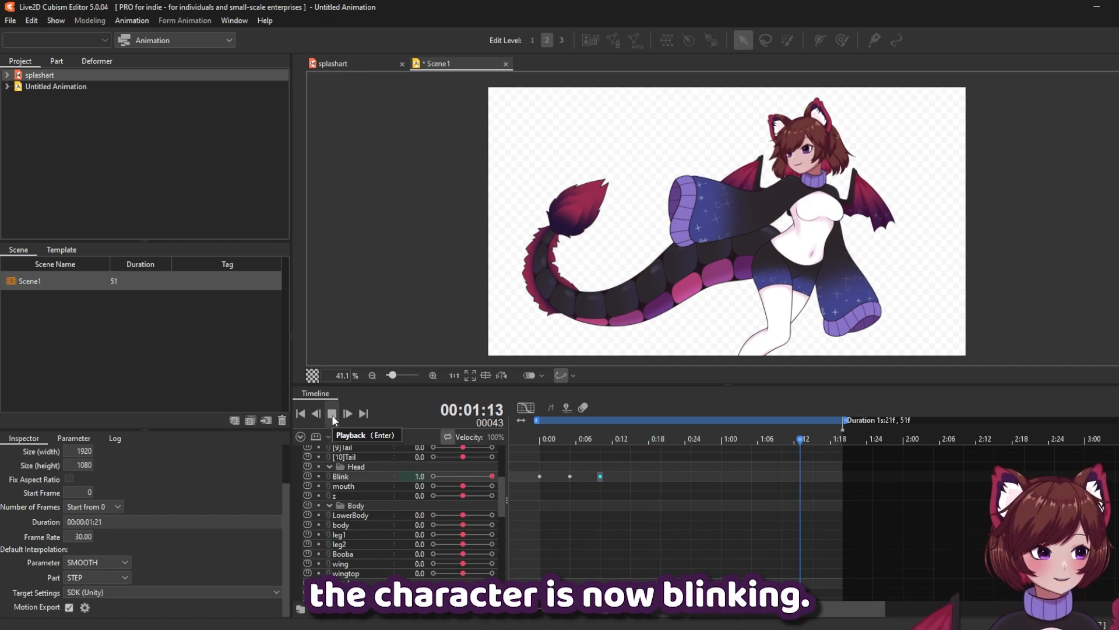
left_click(332, 414)
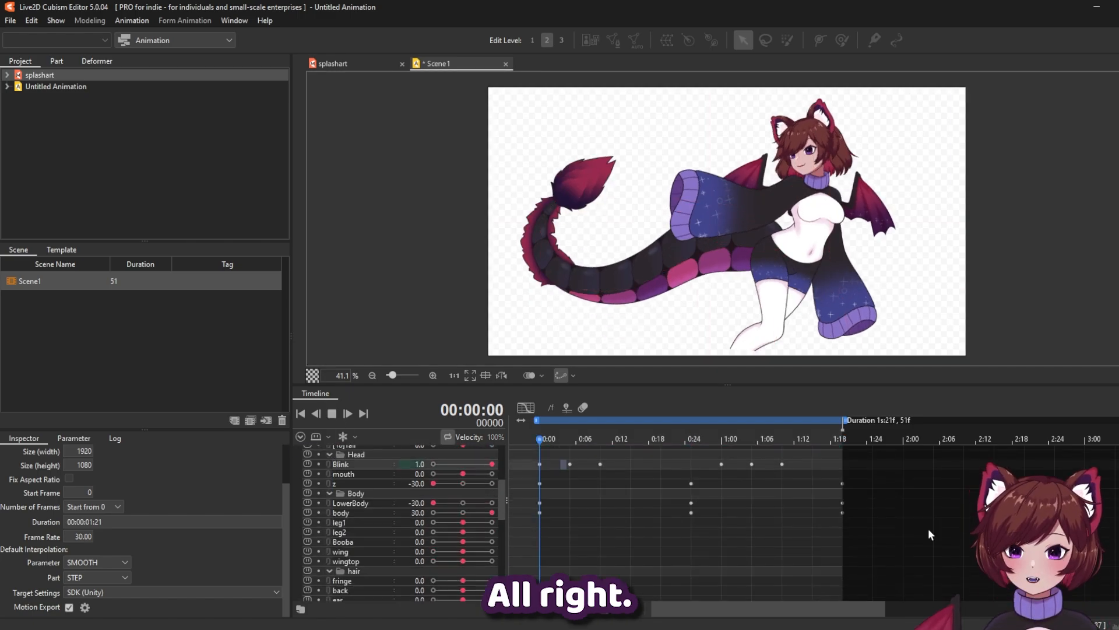
Stop playback, try posing the first five Tail parameters by hand at frame 0, and undo the changes
key("space")
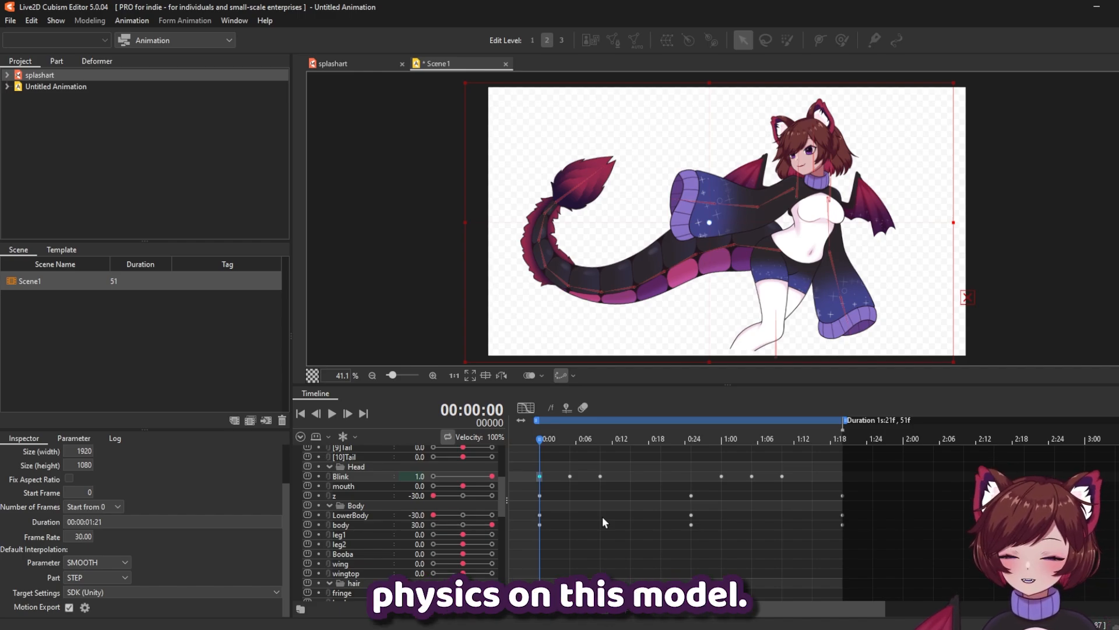
scroll(603, 517, "up", 4)
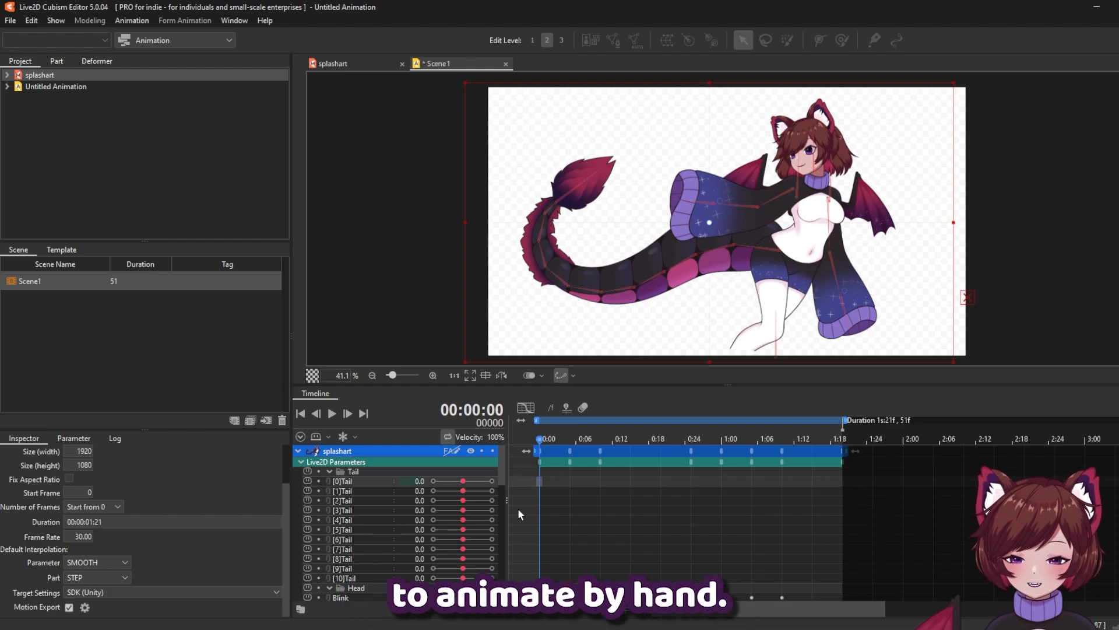
left_click_drag(463, 481, 474, 520)
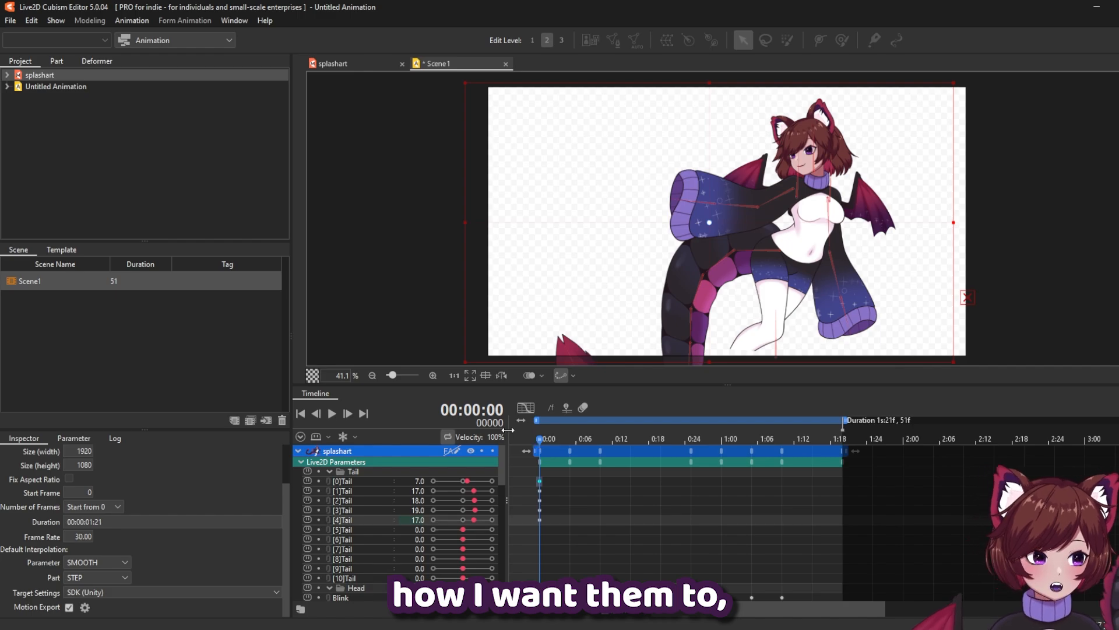
key("ctrl+z")
key("ctrl+z")
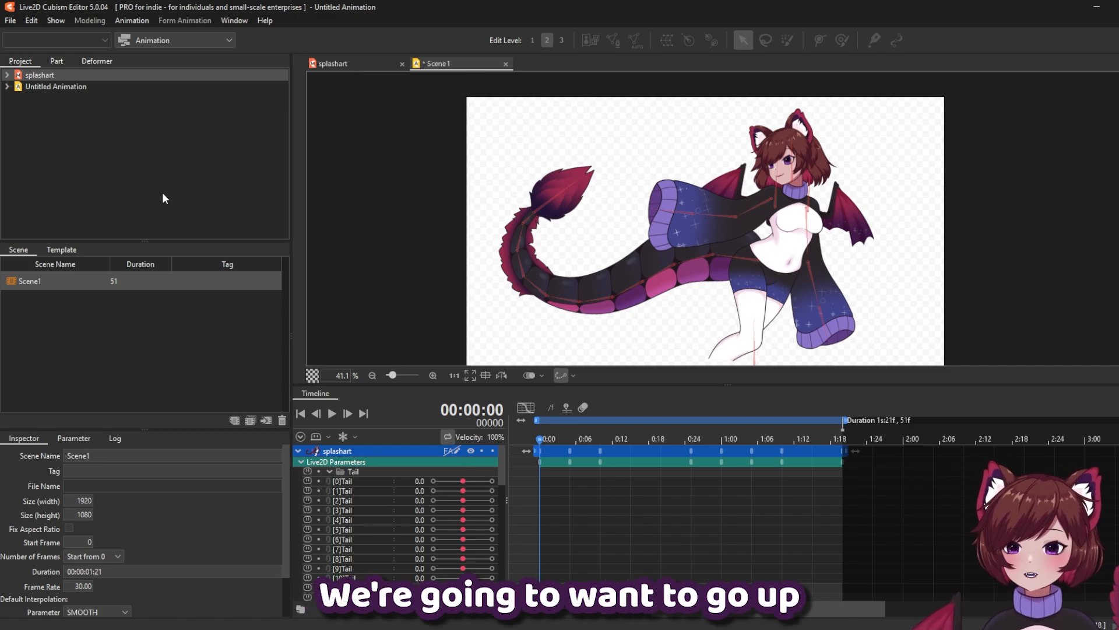
Bake the splashart track's animation from physics for all Tail parameters, excluding Breath, with automatically created optimum curves
left_click(140, 20)
mouse_move(149, 60)
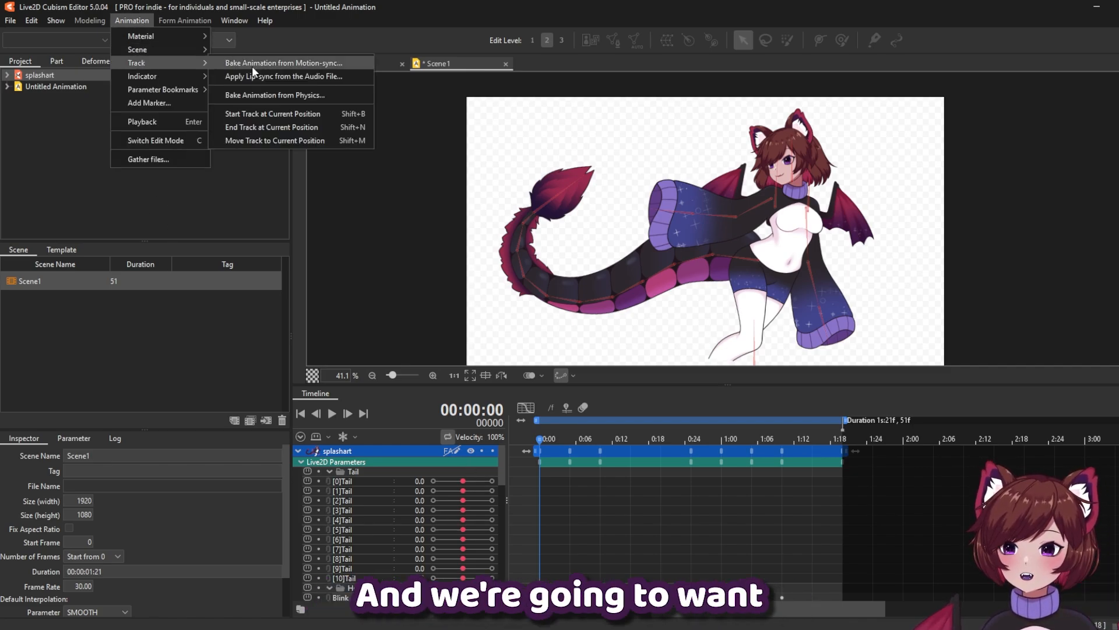
left_click(309, 94)
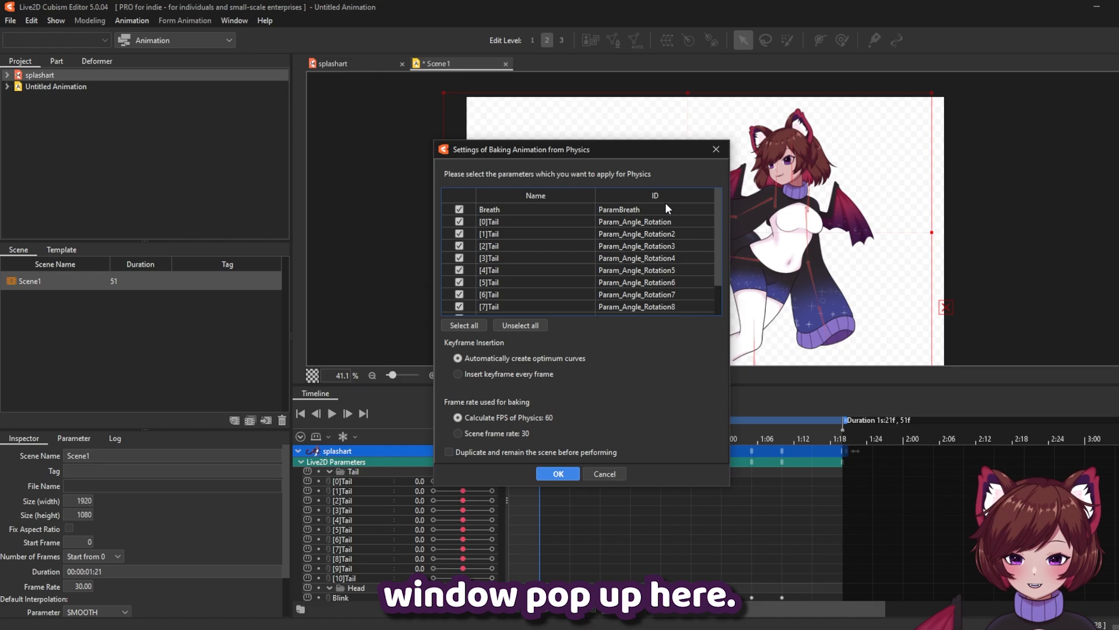
left_click_drag(719, 195, 554, 159)
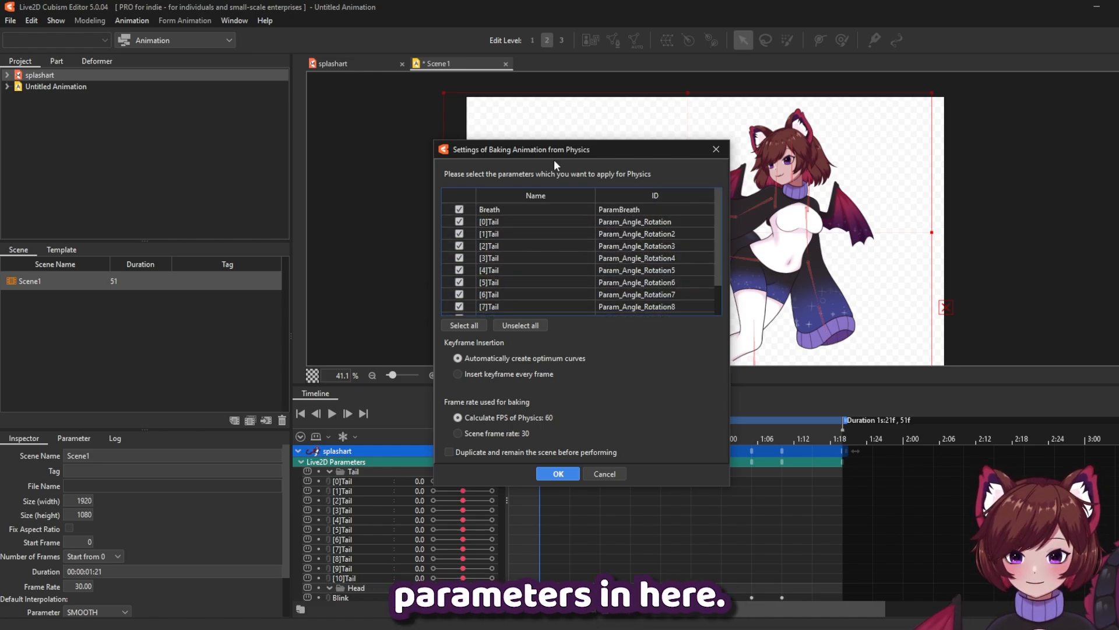
left_click(459, 210)
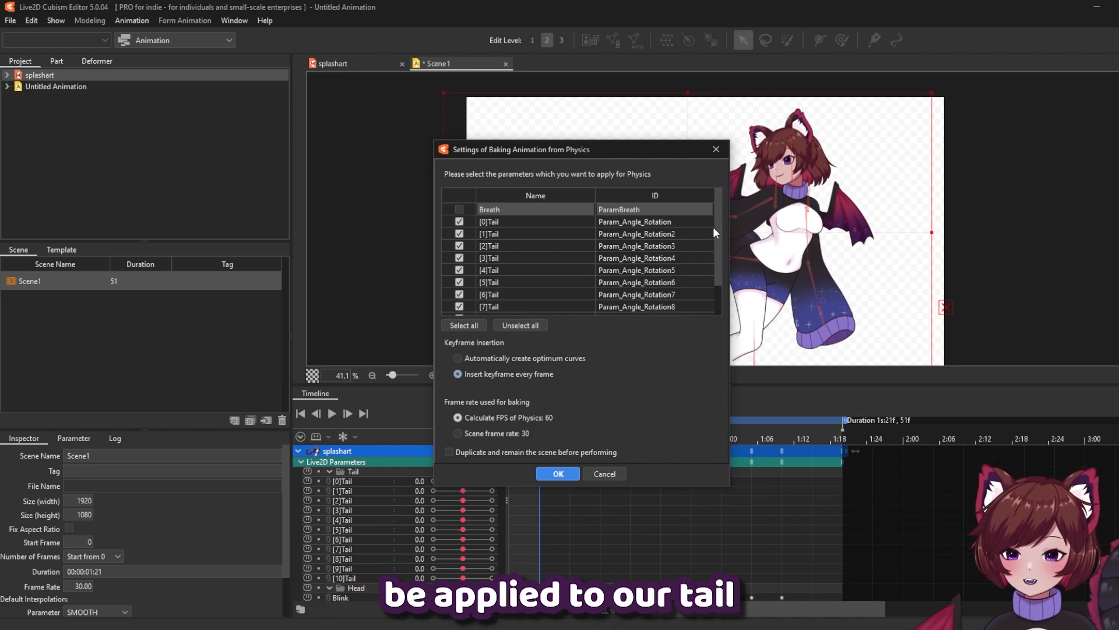
scroll(715, 232, "down", 3)
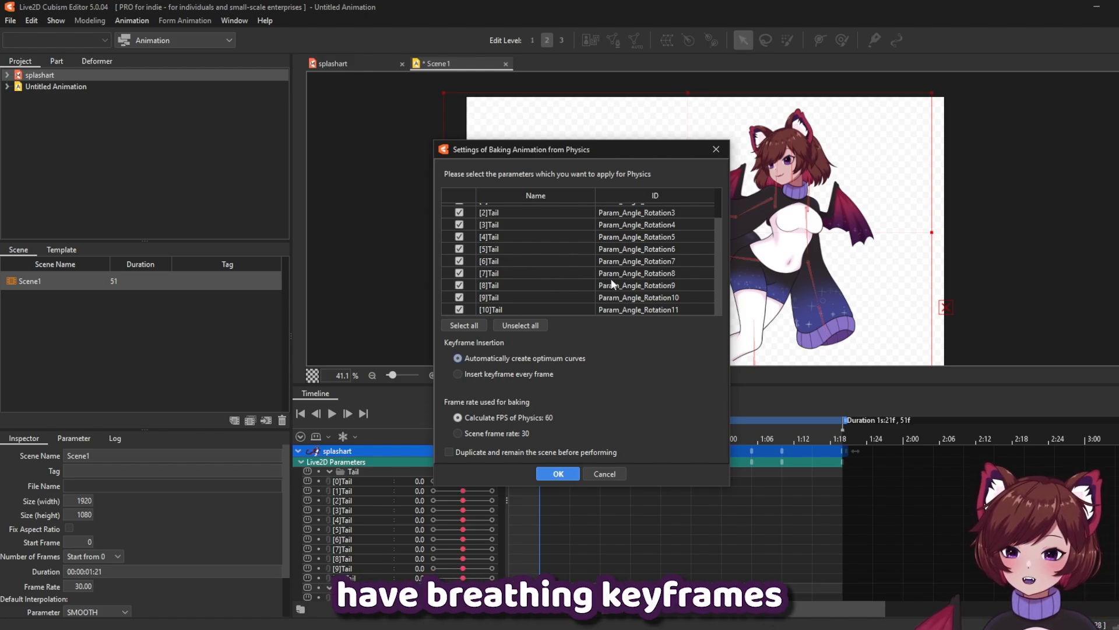
left_click_drag(716, 229, 726, 196)
scroll(726, 214, "down", 2)
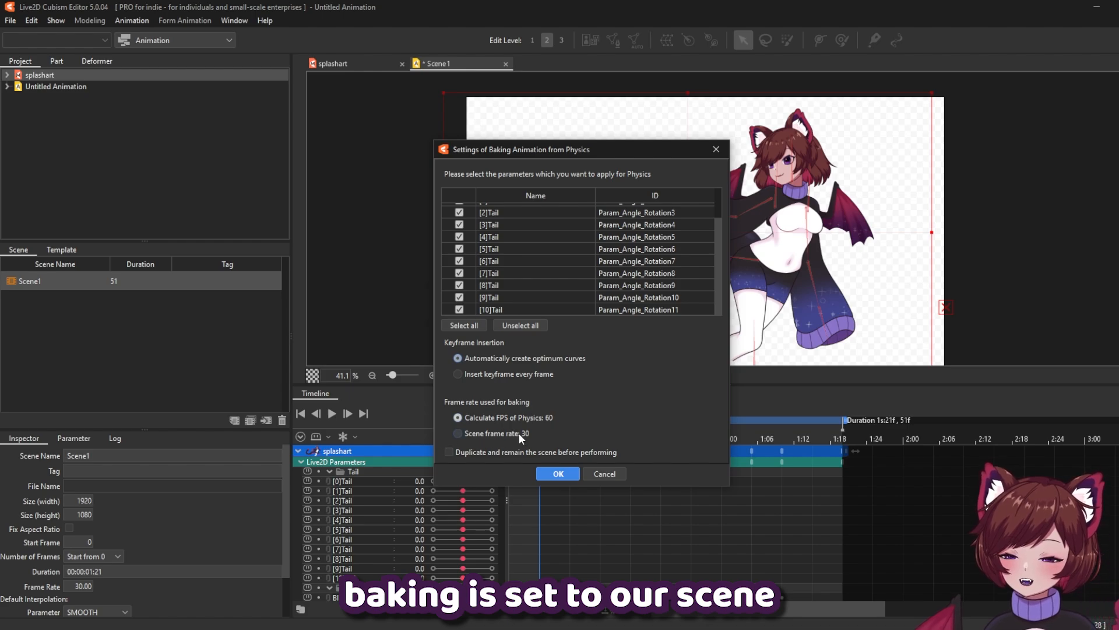
left_click(552, 473)
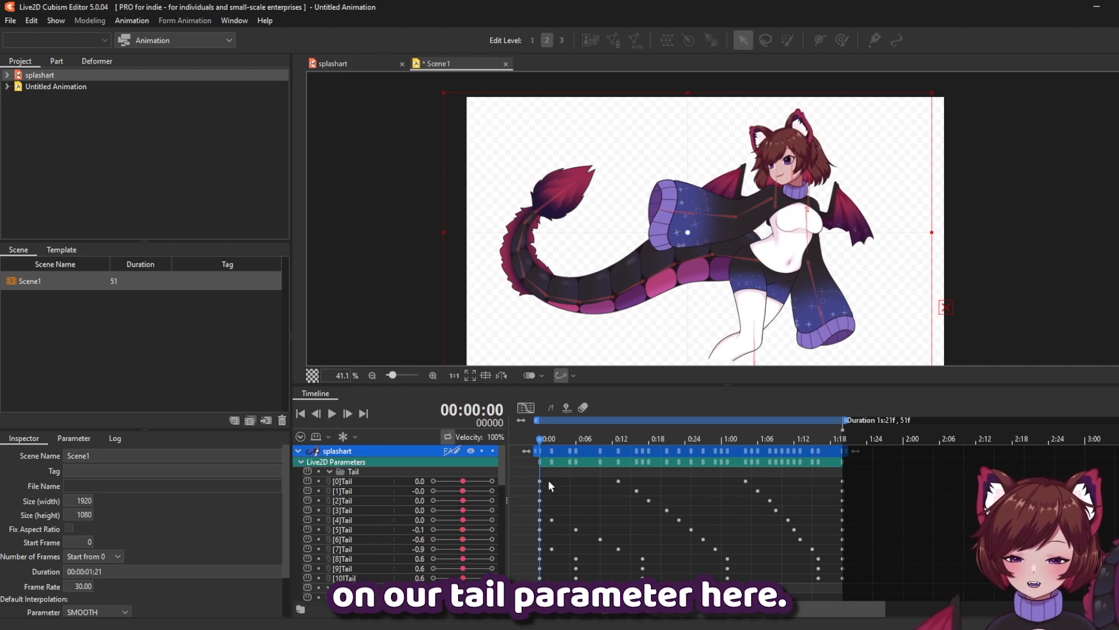
Play the scene from frame 0 and scrub the timeline to review the baked tail motion
left_click(331, 414)
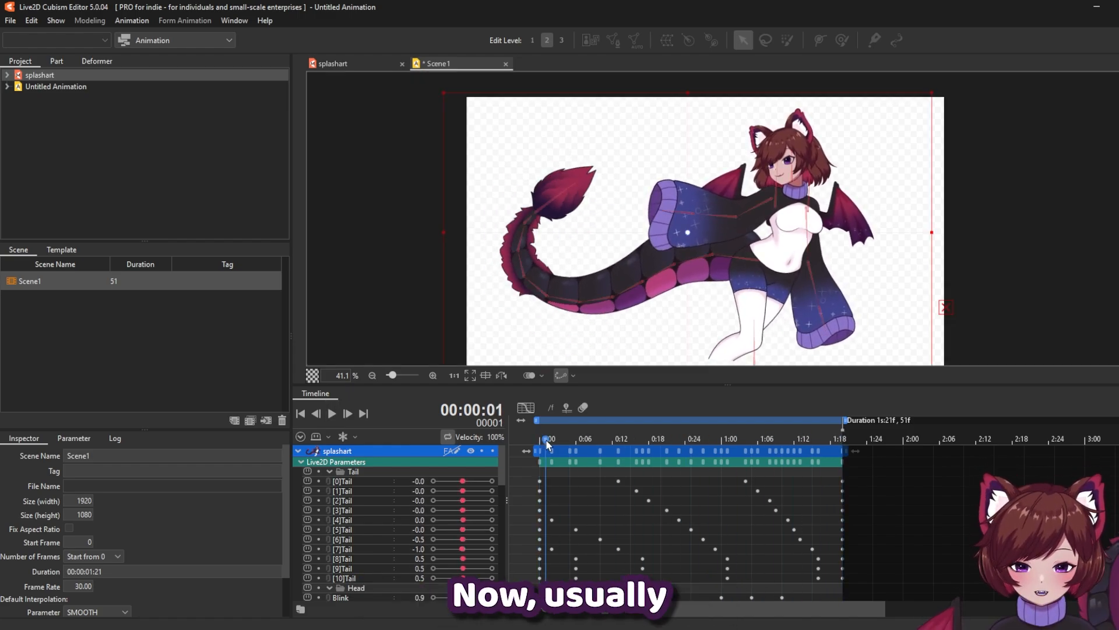
left_click(540, 439)
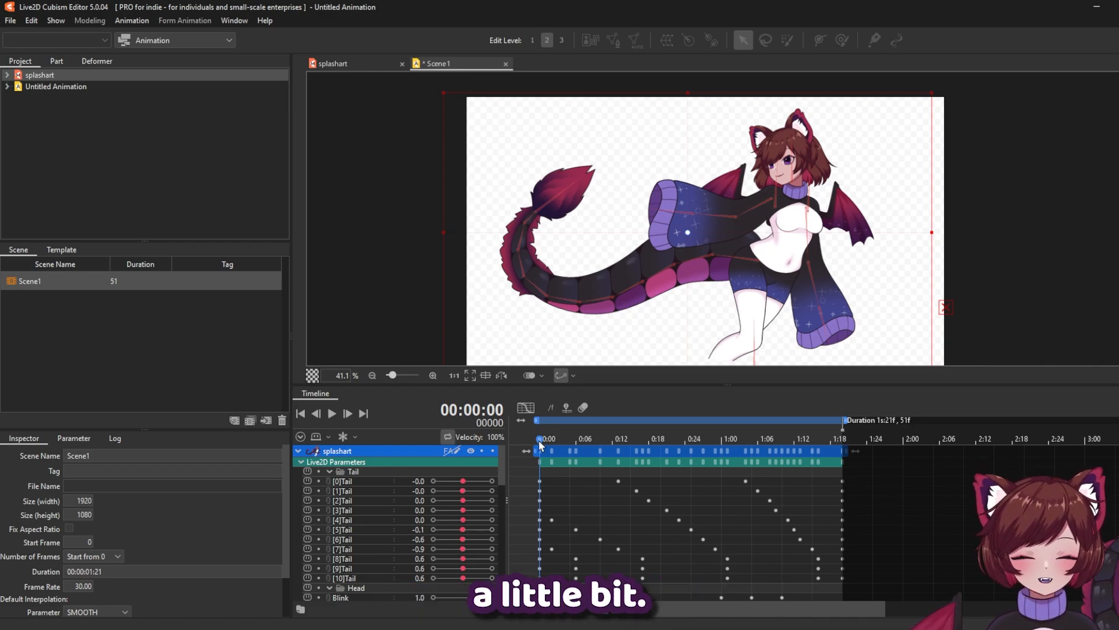
left_click(331, 414)
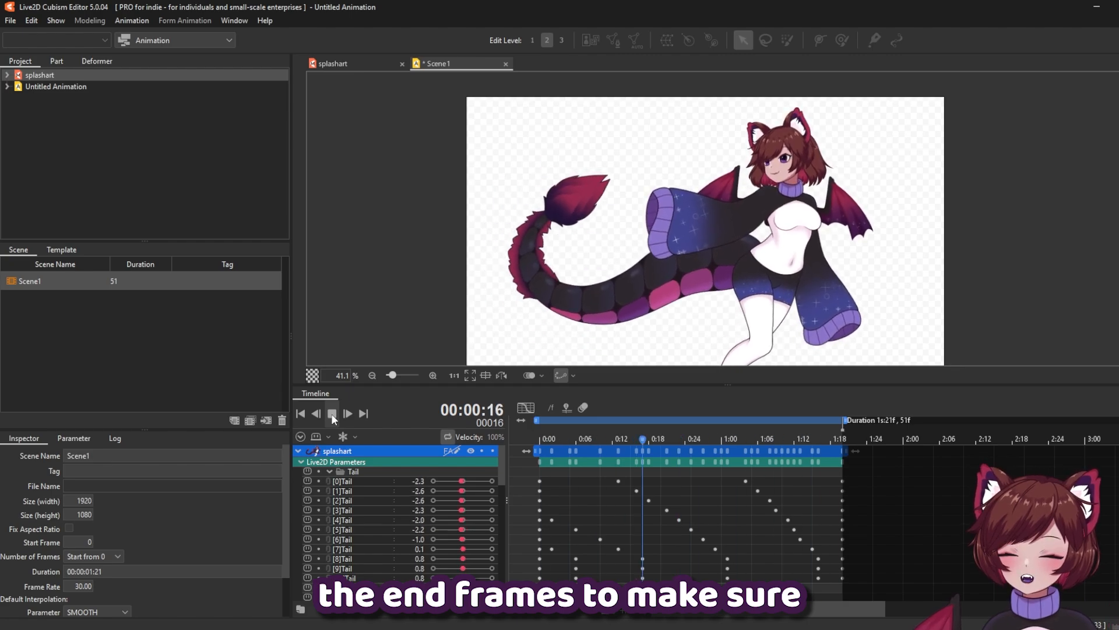
left_click(535, 439)
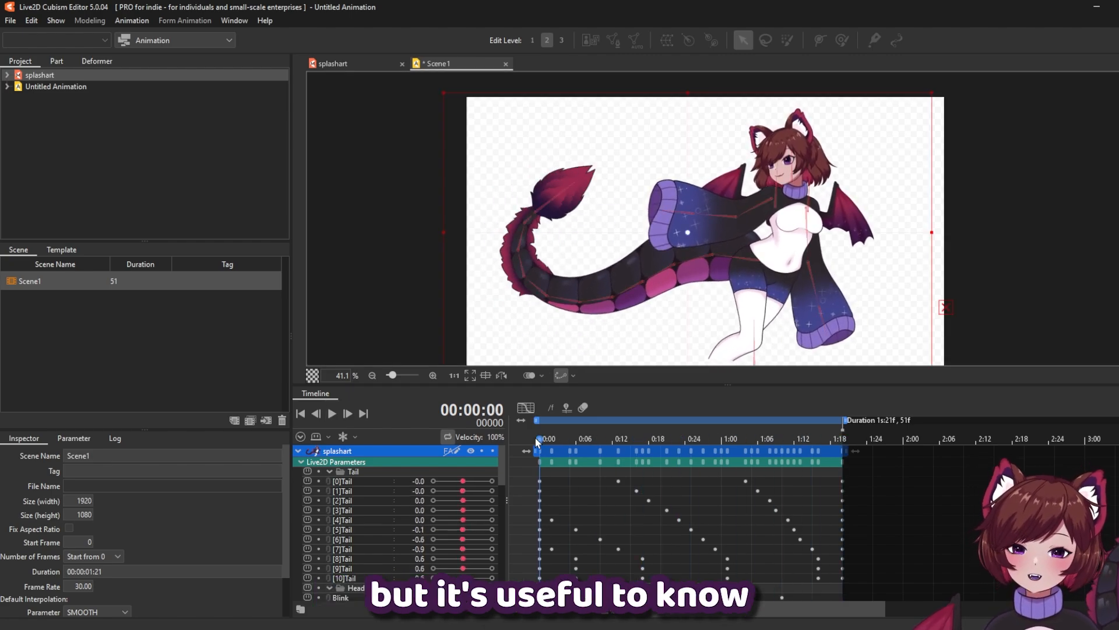
left_click(548, 442)
left_click_drag(548, 441, 814, 481)
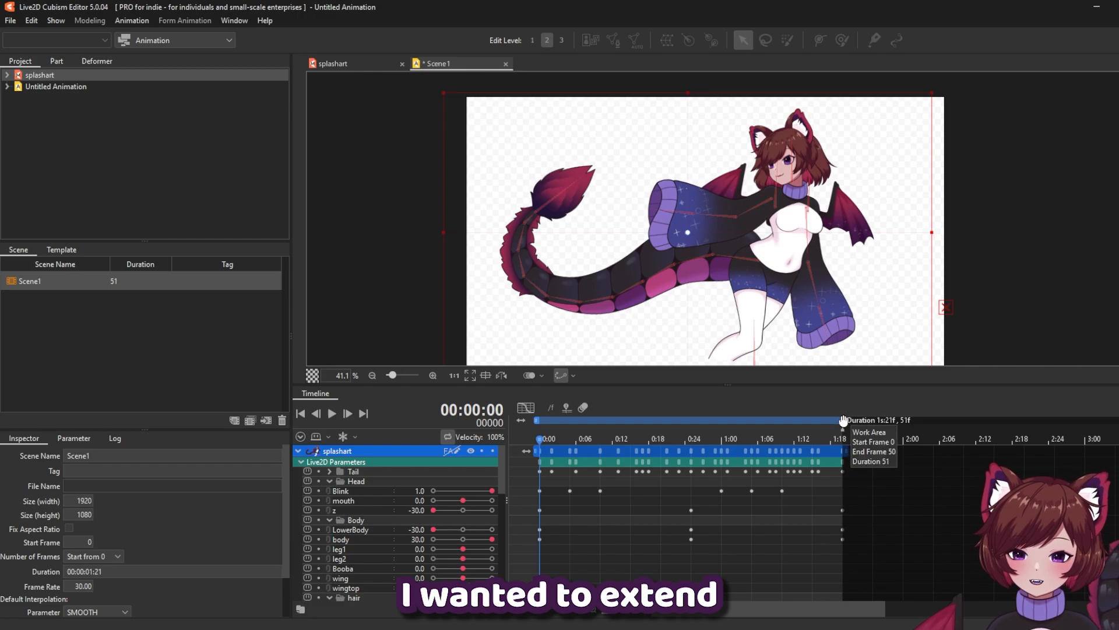
Extend the scene duration to 73 frames, stretch the splashart track to the same end, and play the scene
left_click_drag(843, 420, 976, 430)
left_click_drag(855, 451, 977, 451)
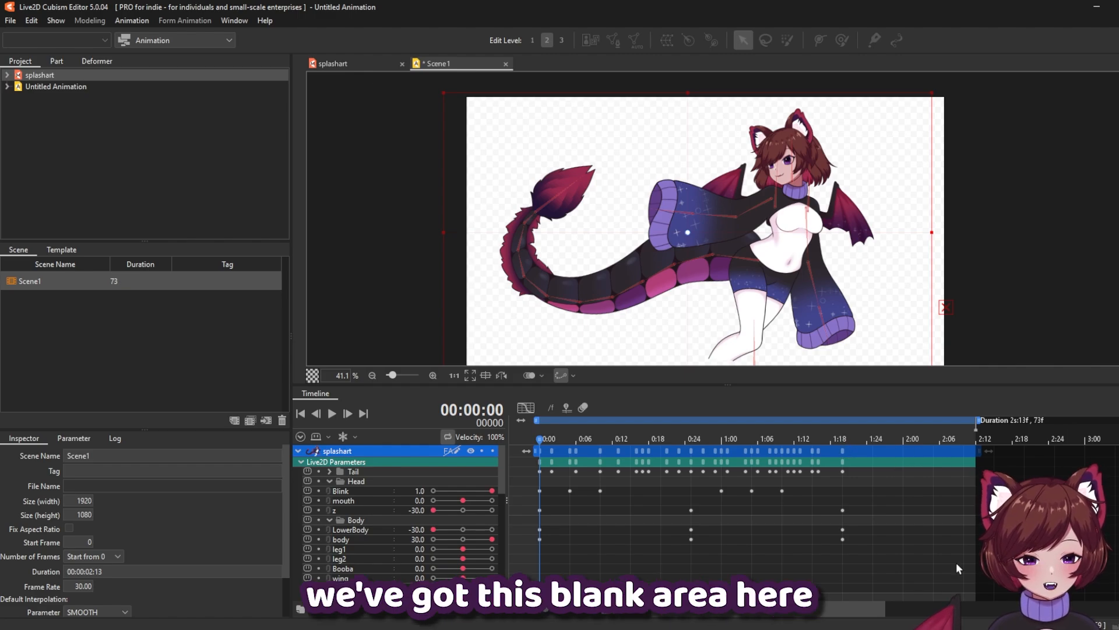
left_click(331, 413)
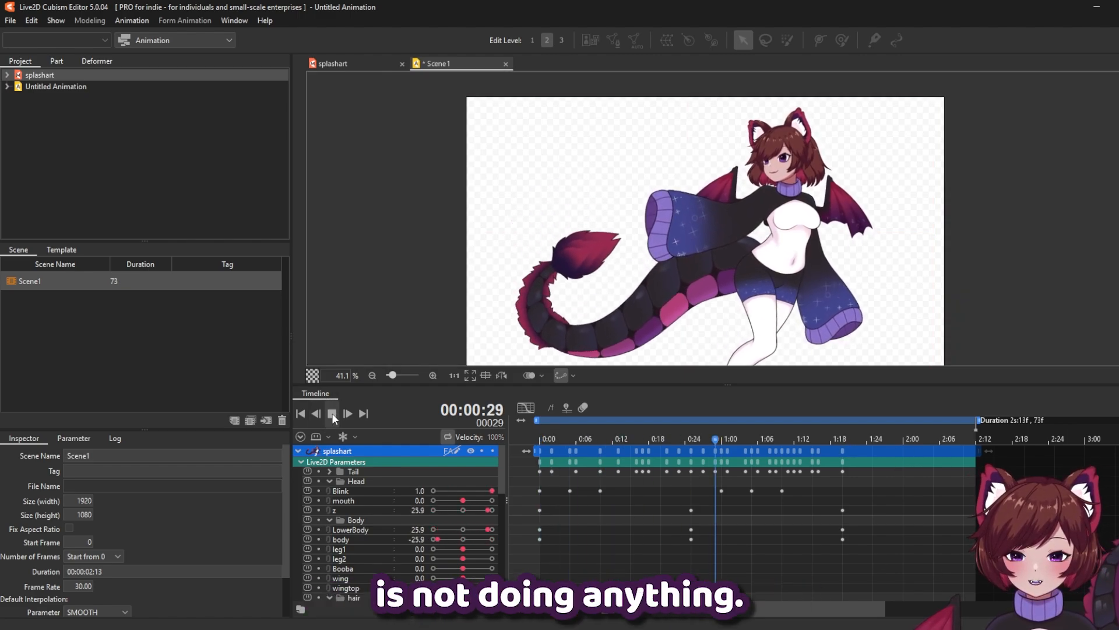
left_click(331, 412)
Try moving the last z, LowerBody and body keyframes to the end of the scene, and play the result
left_click(843, 510)
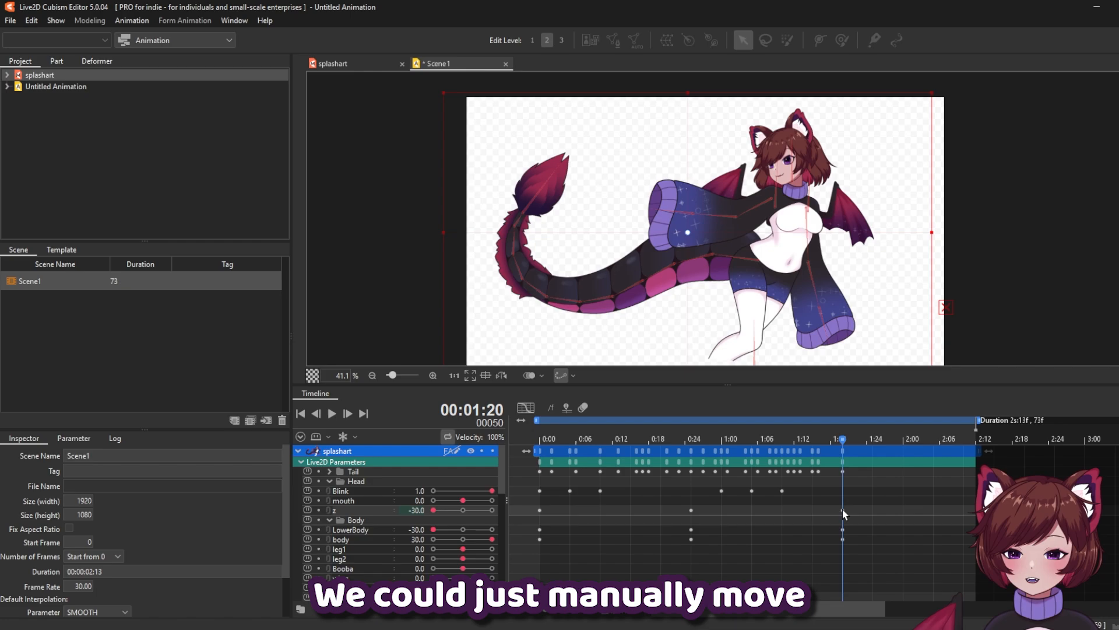
left_click_drag(844, 538, 959, 513)
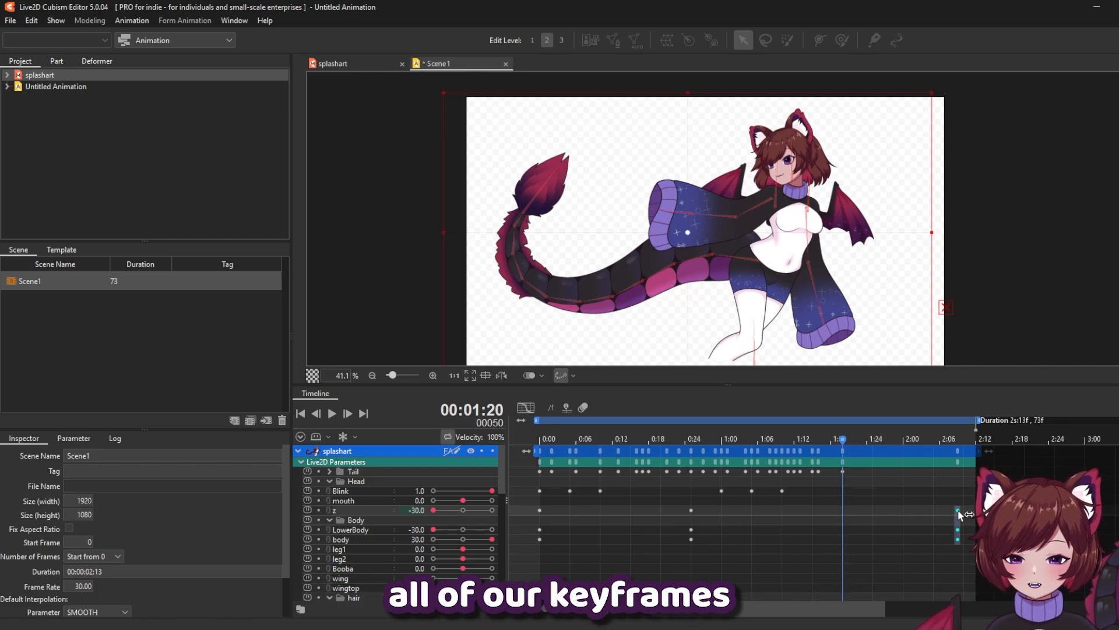
left_click(897, 520)
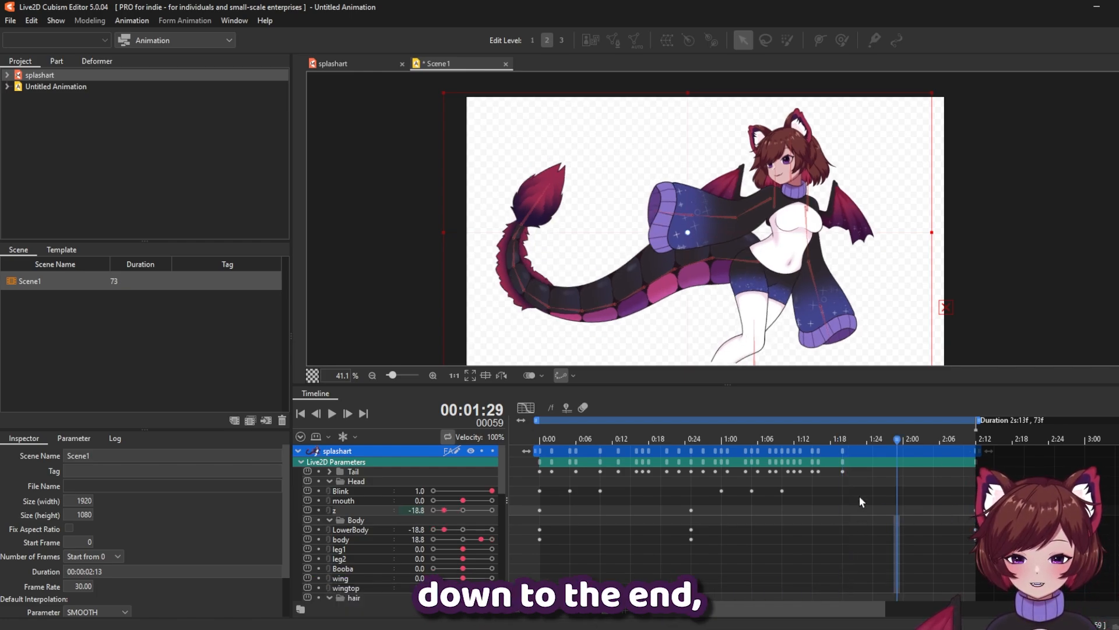
left_click(331, 413)
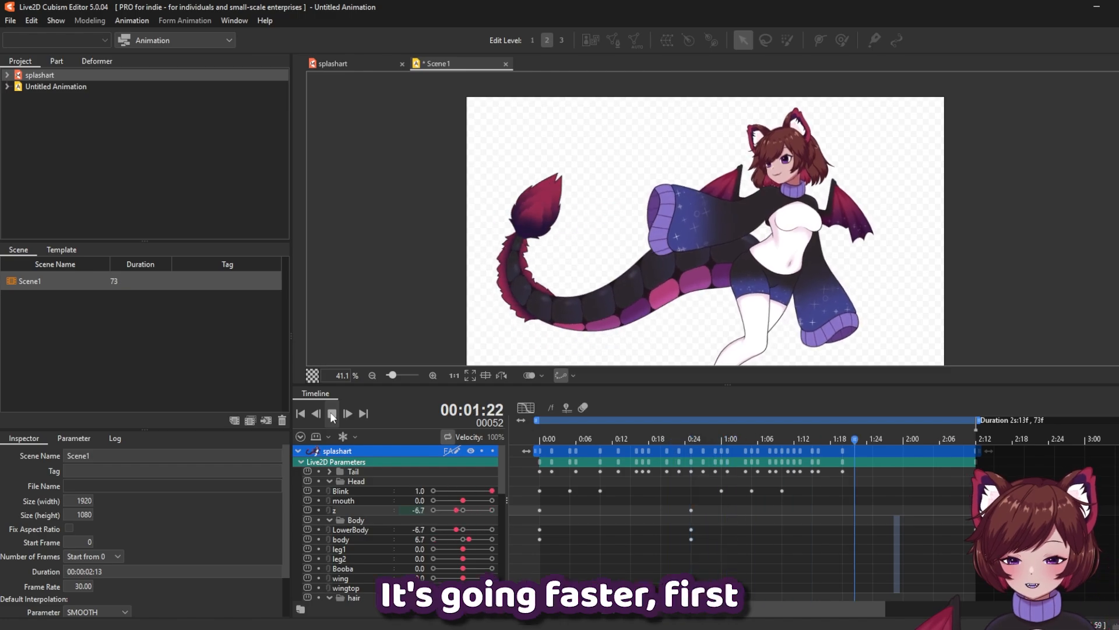
left_click(331, 413)
Select the LowerBody parameter, return to frame 0, and open the graph editor
left_click(758, 527)
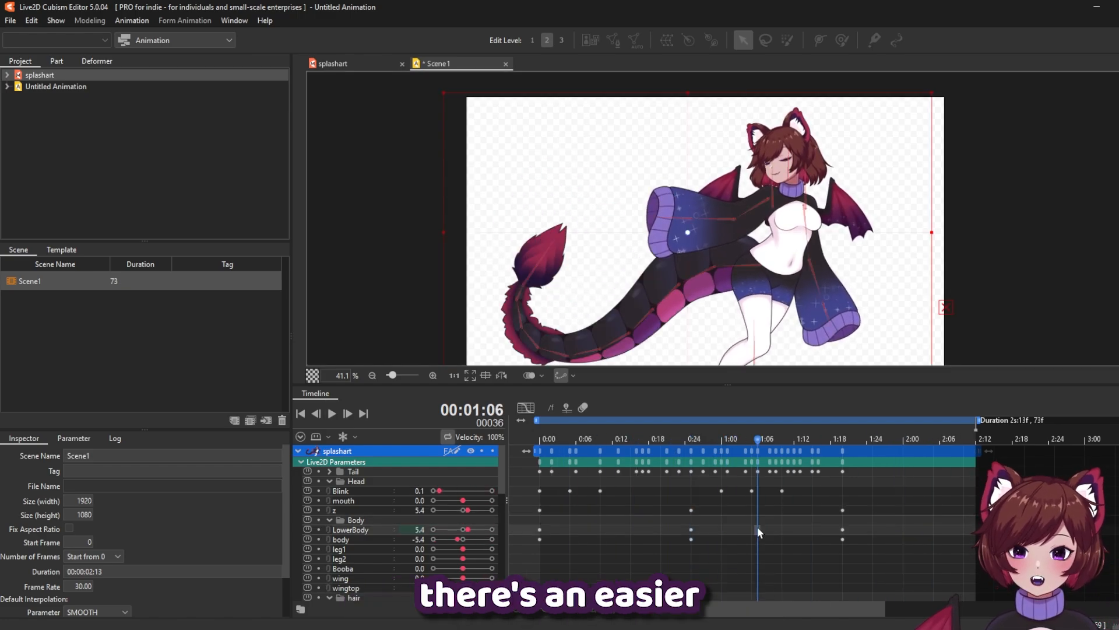
key("Home")
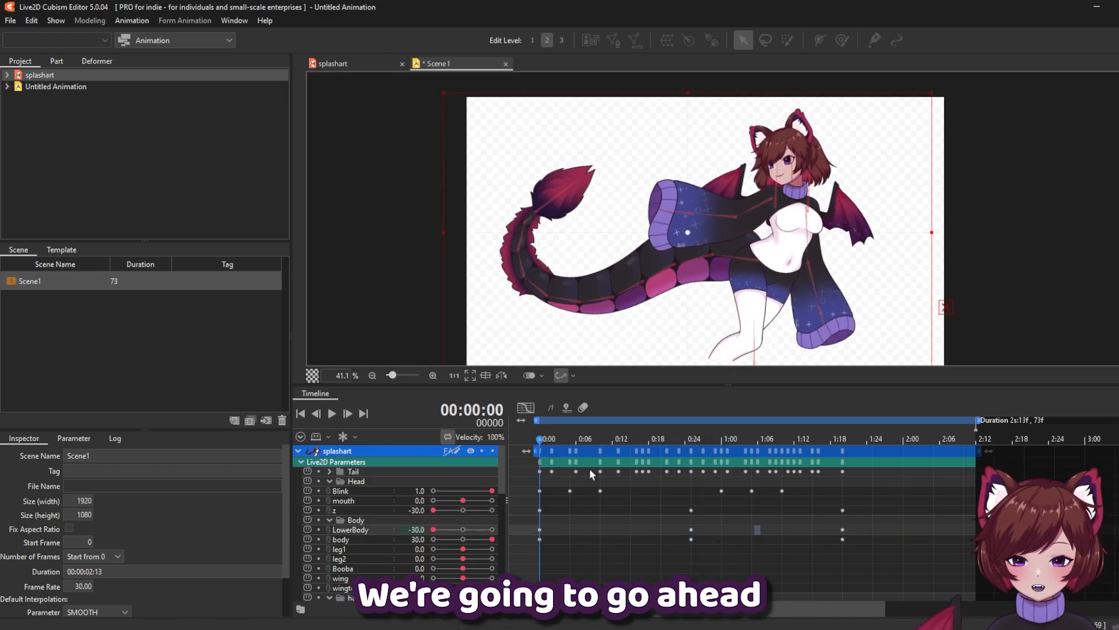
left_click(527, 408)
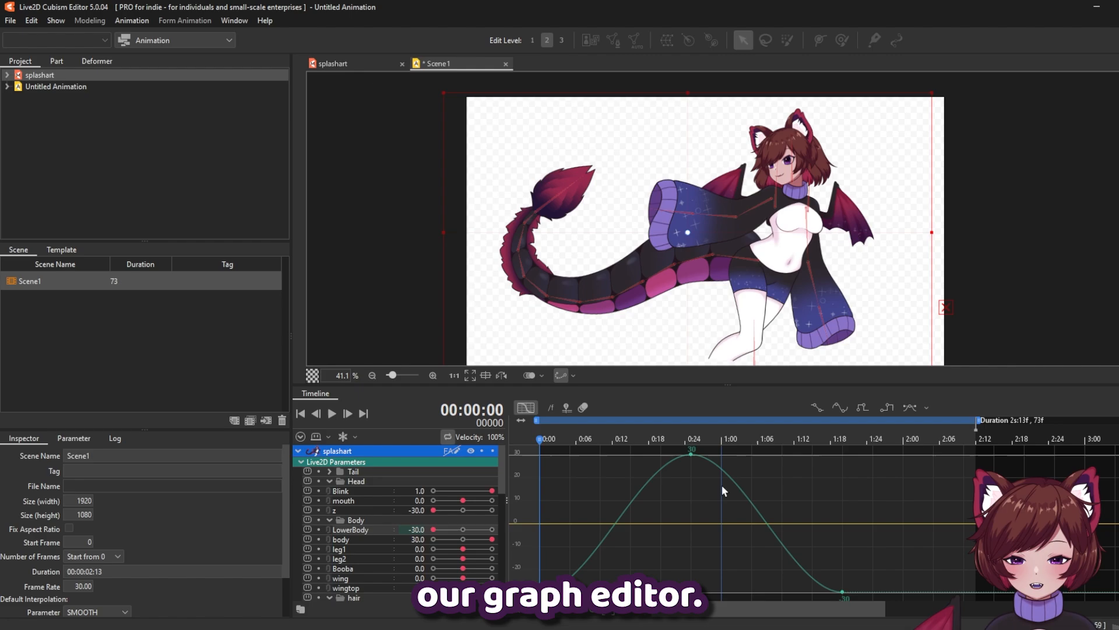
Compare the animation curves of the body, leg1 and LowerBody parameters, ending on LowerBody
left_click(348, 535)
left_click(348, 545)
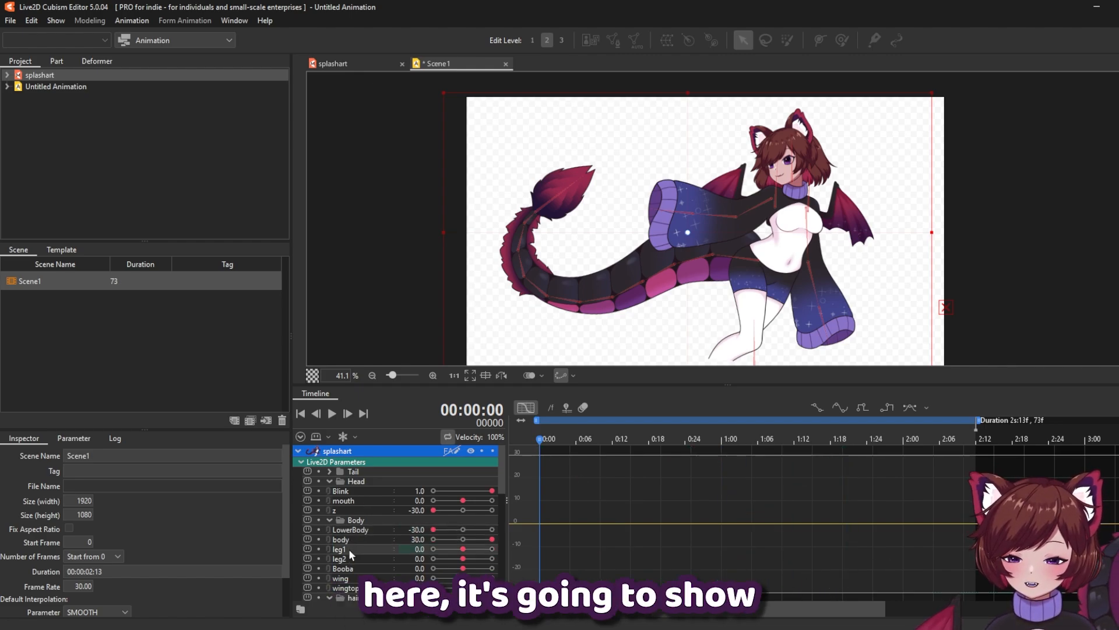
left_click(357, 530)
left_click(355, 538)
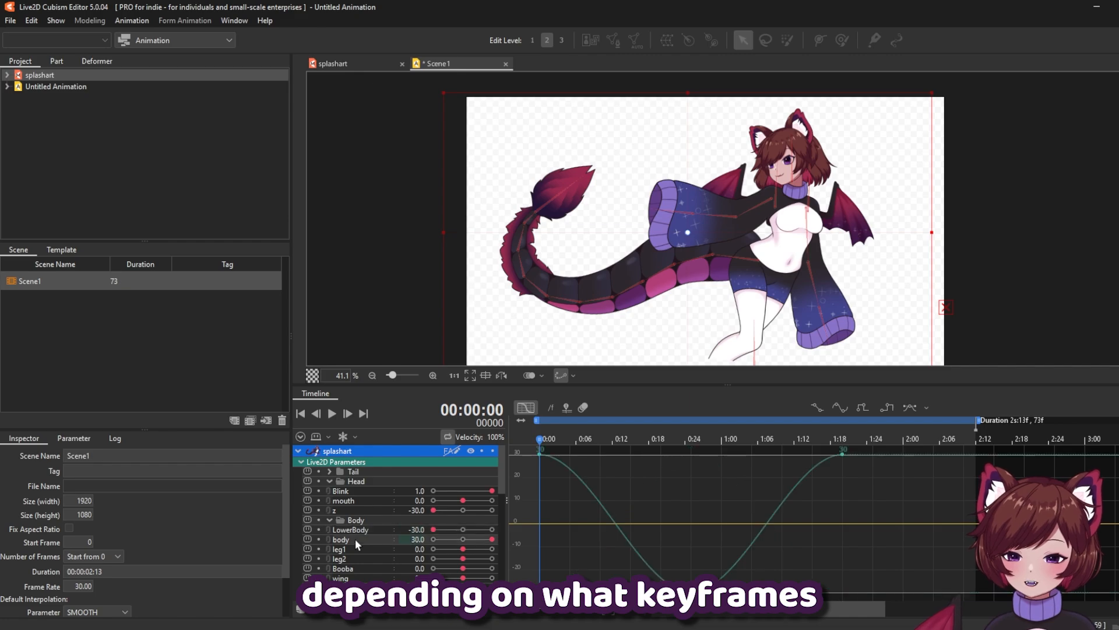
left_click(358, 530)
left_click(356, 537)
left_click(358, 529)
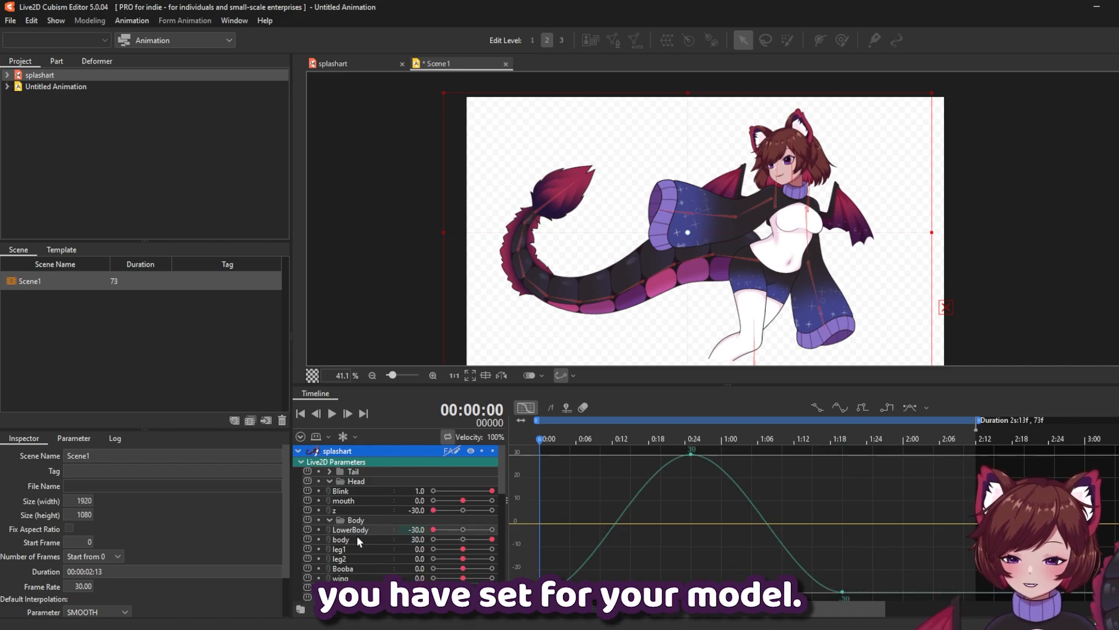
Stretch the entire LowerBody curve so its last keyframe reaches the end of the scene, and play the result
key("space")
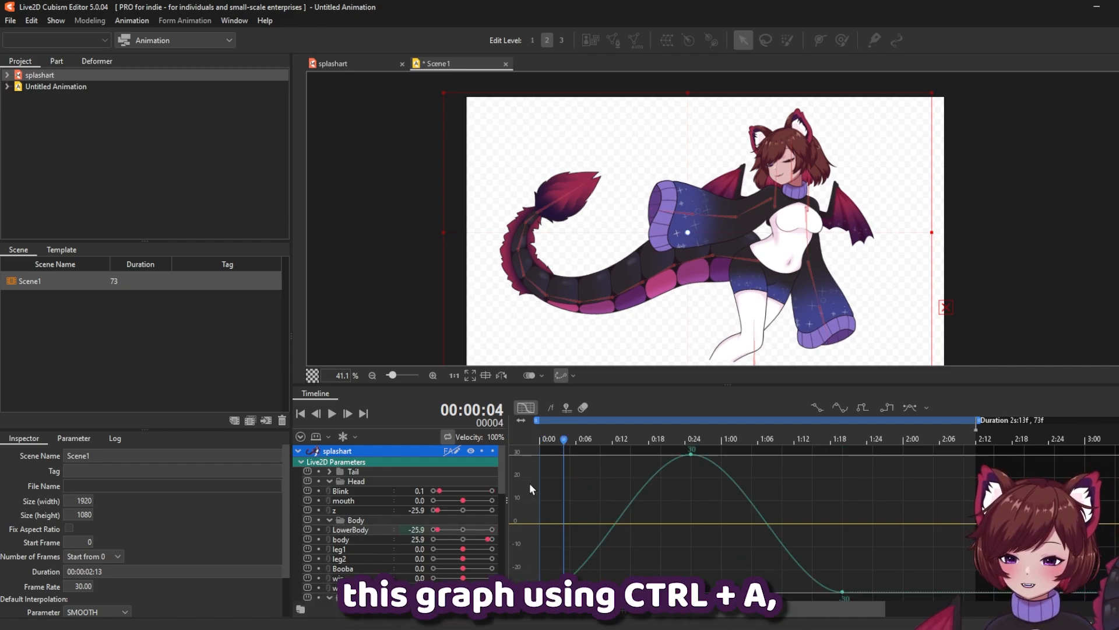
key("ctrl+a")
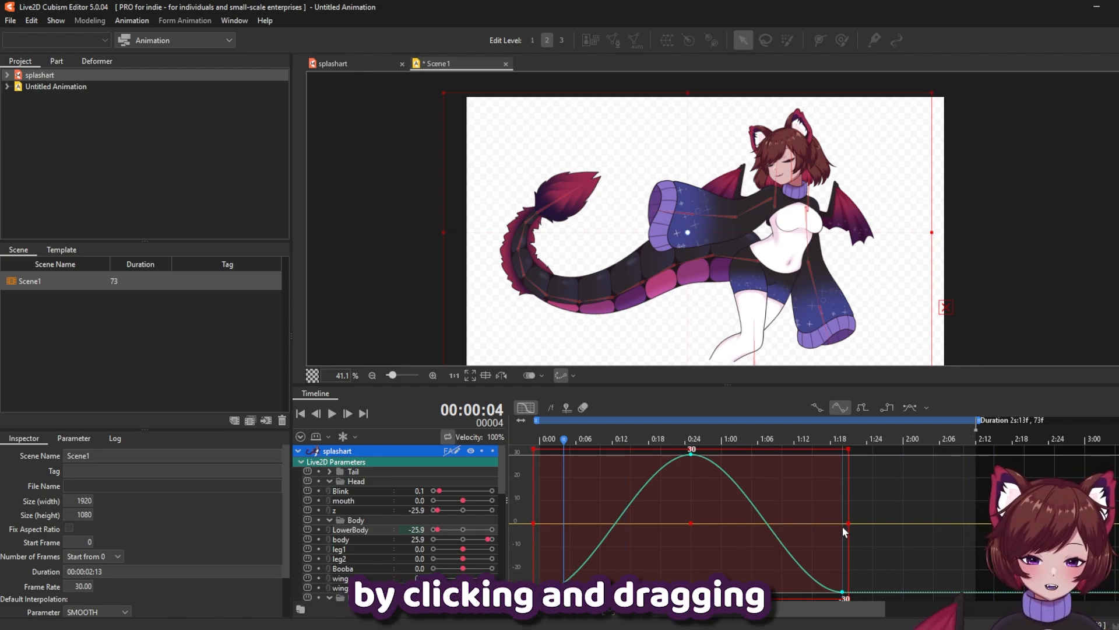
left_click_drag(853, 524, 981, 532)
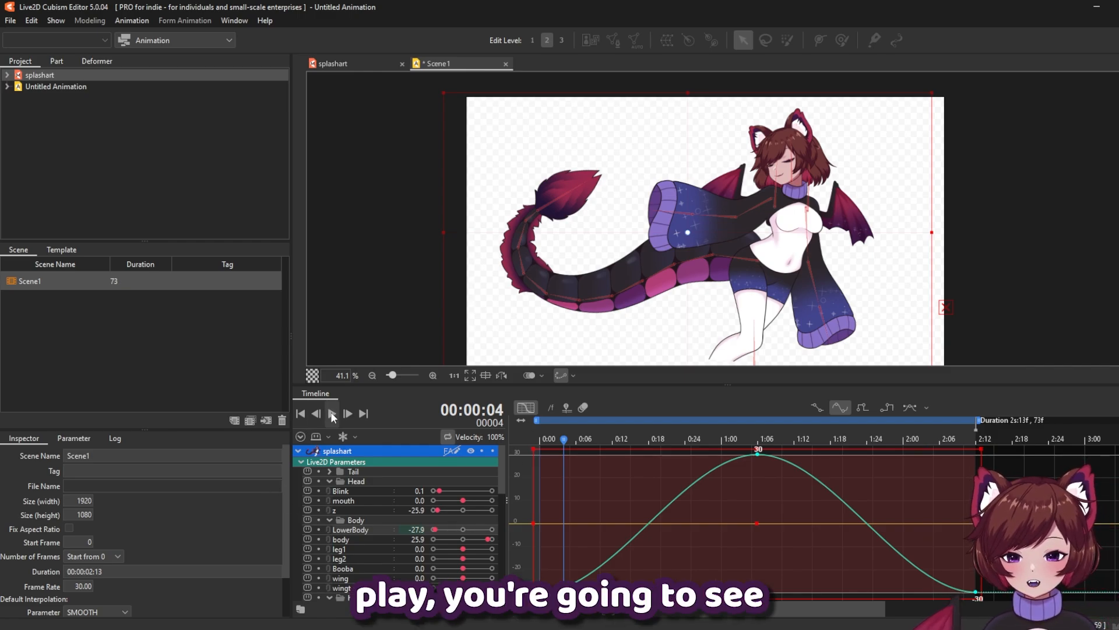
left_click(333, 414)
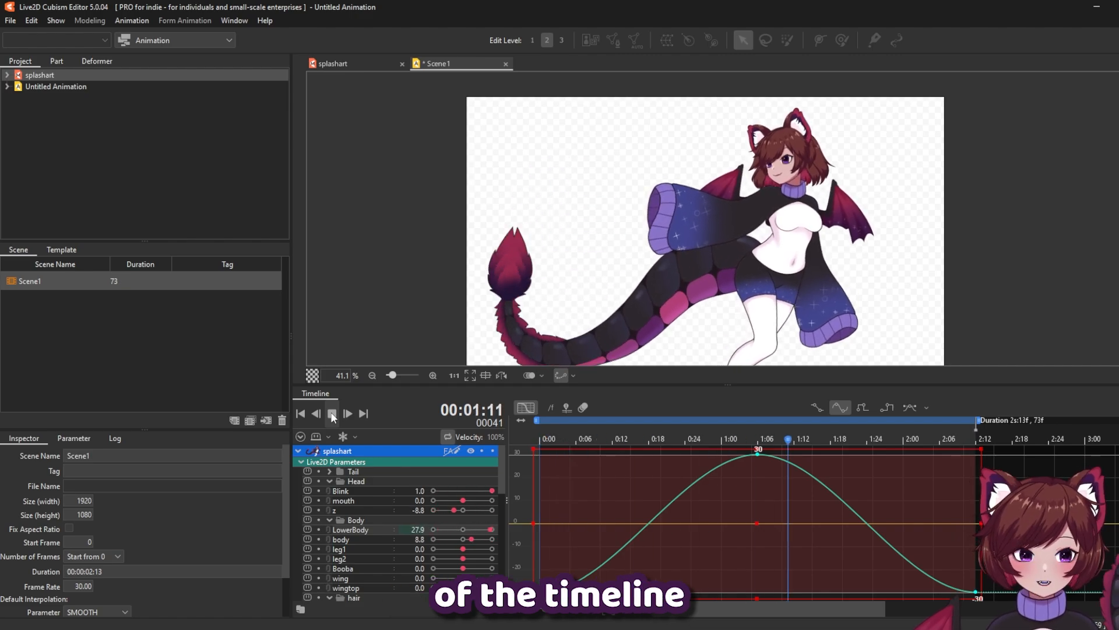
left_click(333, 414)
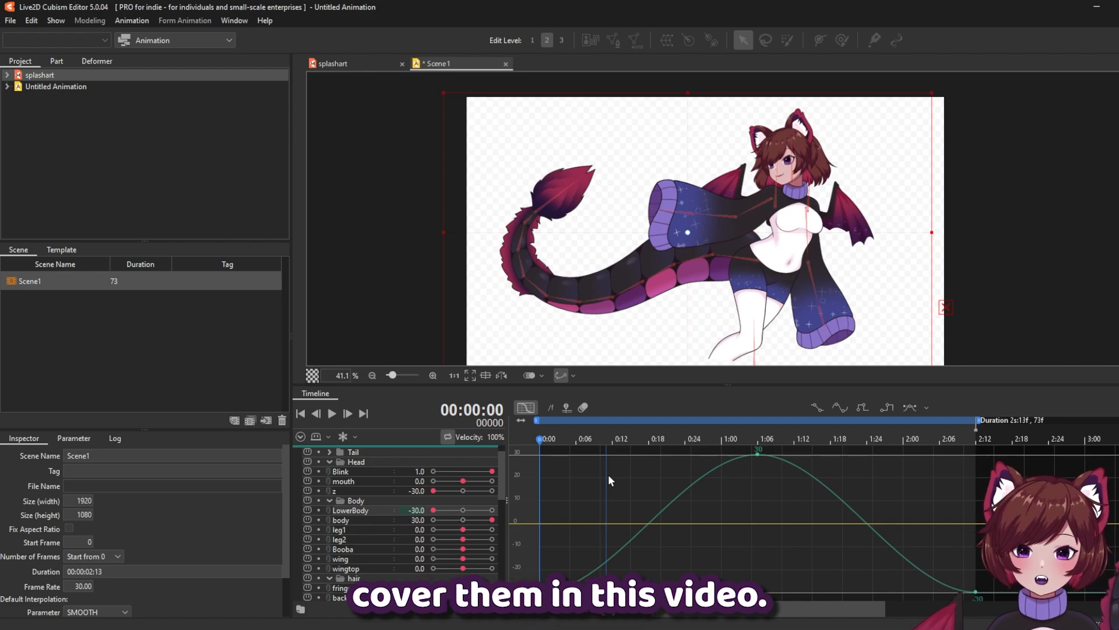
Change the whole LowerBody curve to linear interpolation, previewing the motion before and after, and leave the graph editor
key("ctrl+a")
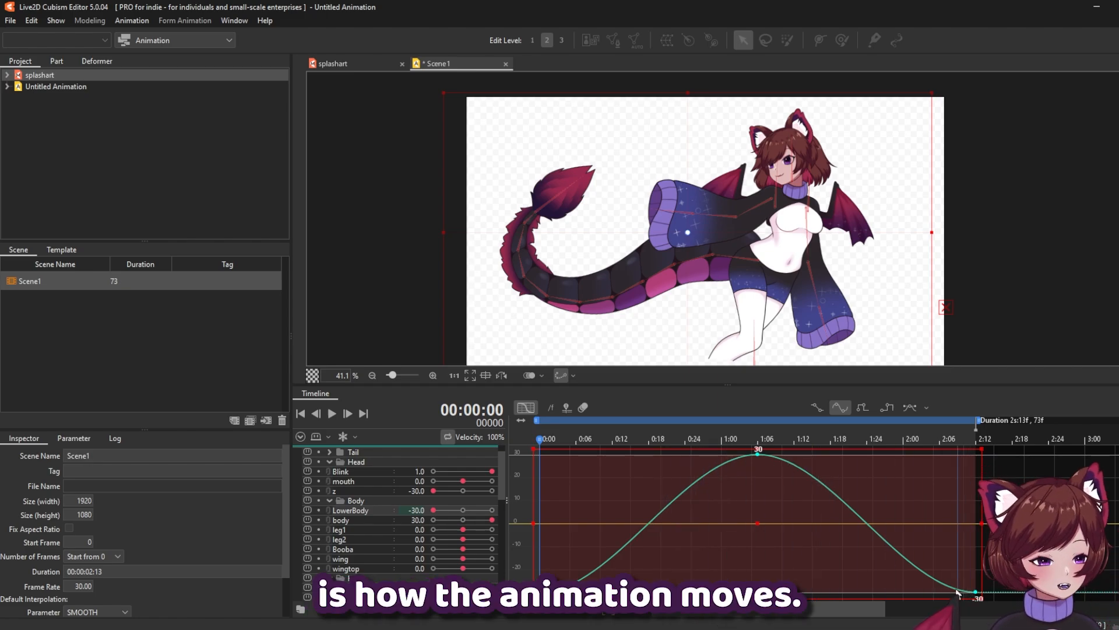
left_click(330, 414)
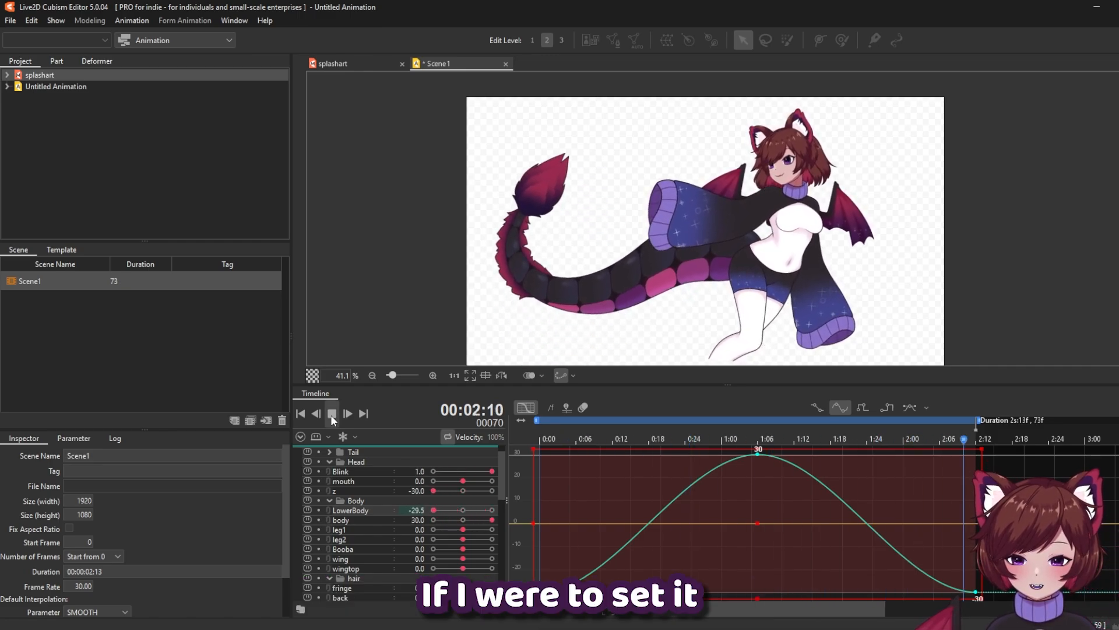
left_click(330, 415)
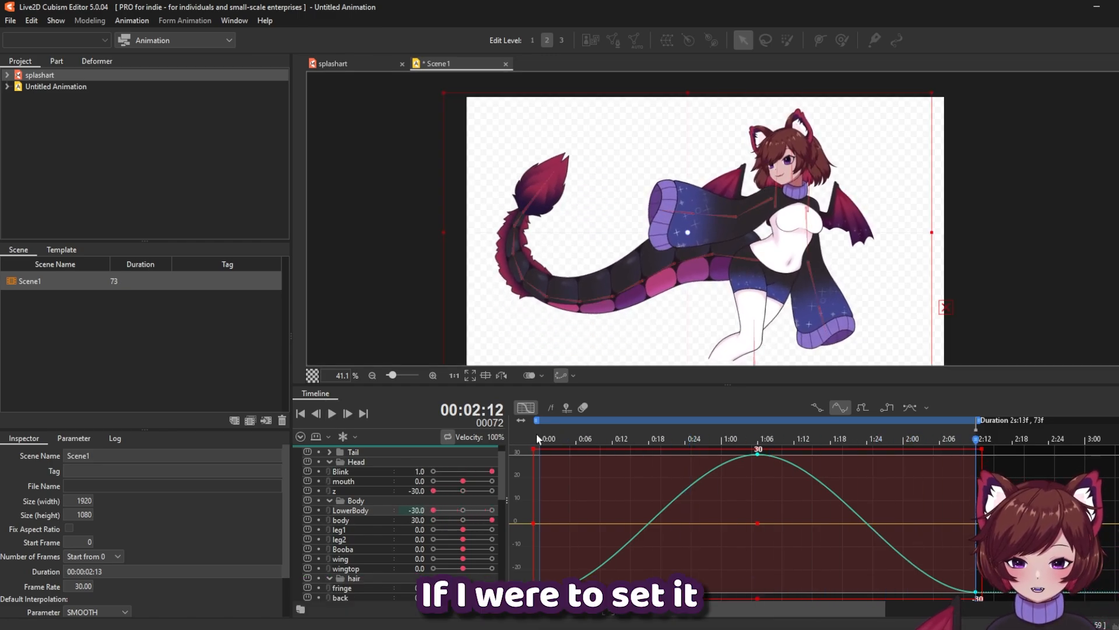
left_click(817, 408)
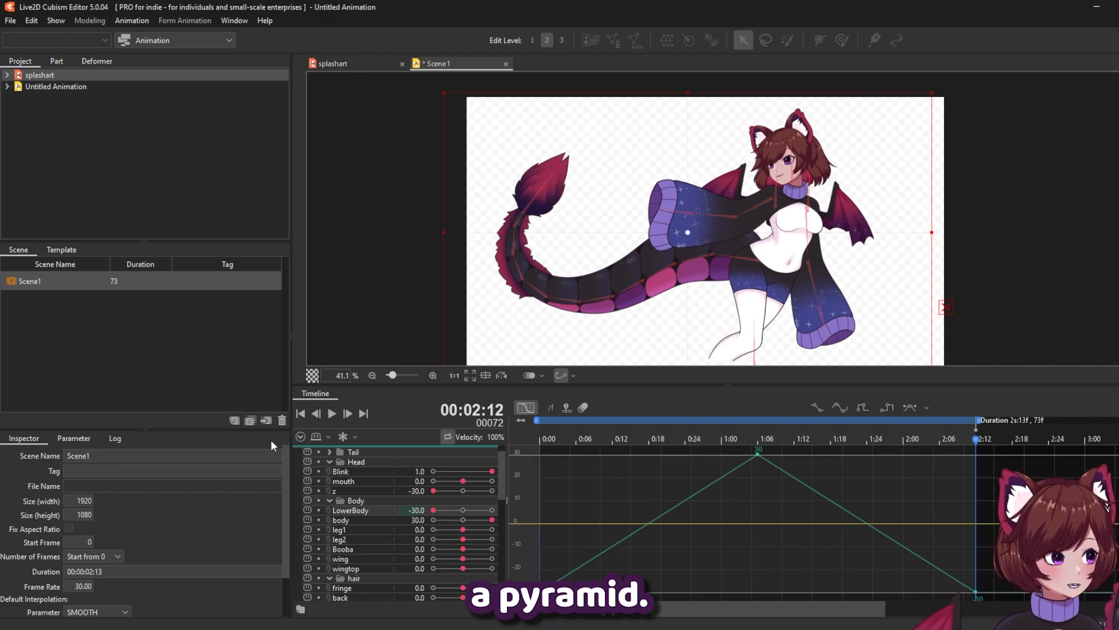
left_click(333, 414)
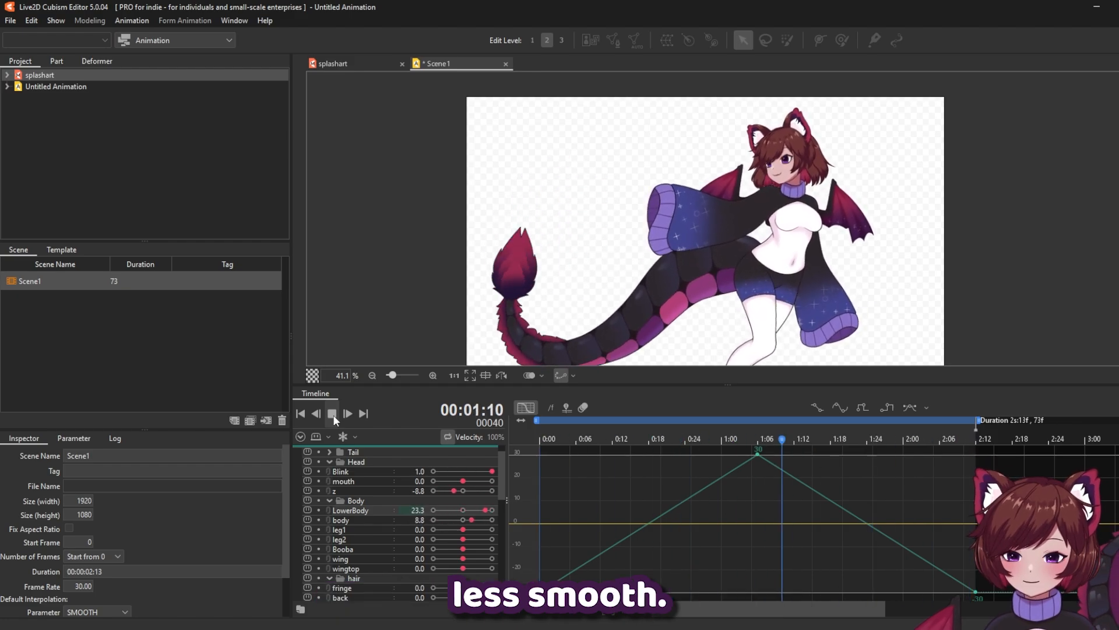
left_click(333, 413)
left_click(526, 407)
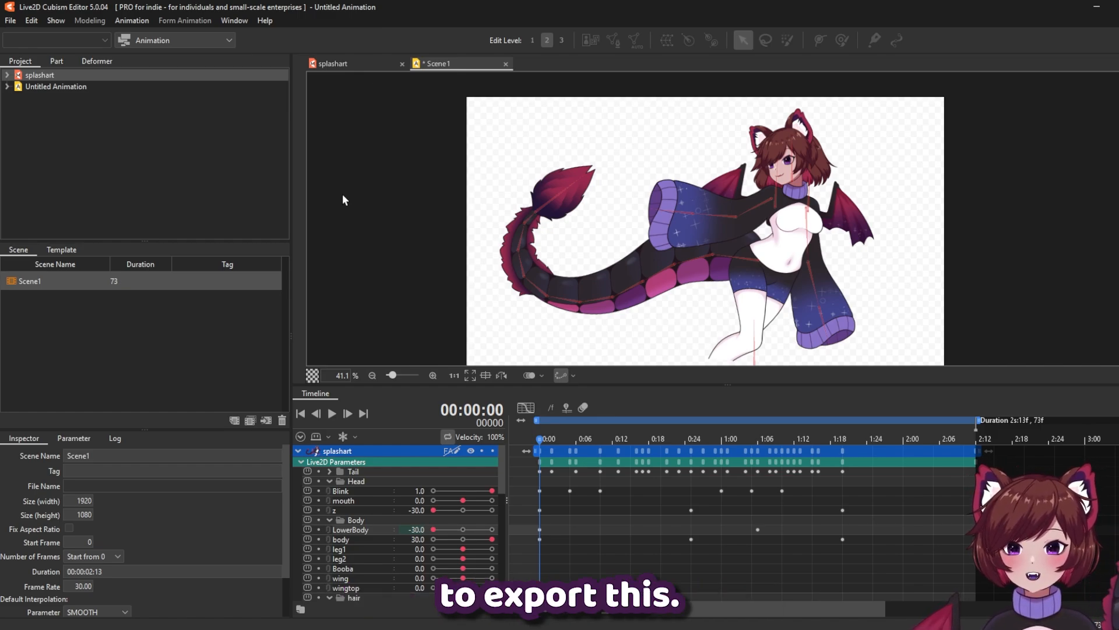
Export the work area as a high-quality 1920 x 1080 MP4 video named Splasharttest, and play the exported file
left_click(11, 22)
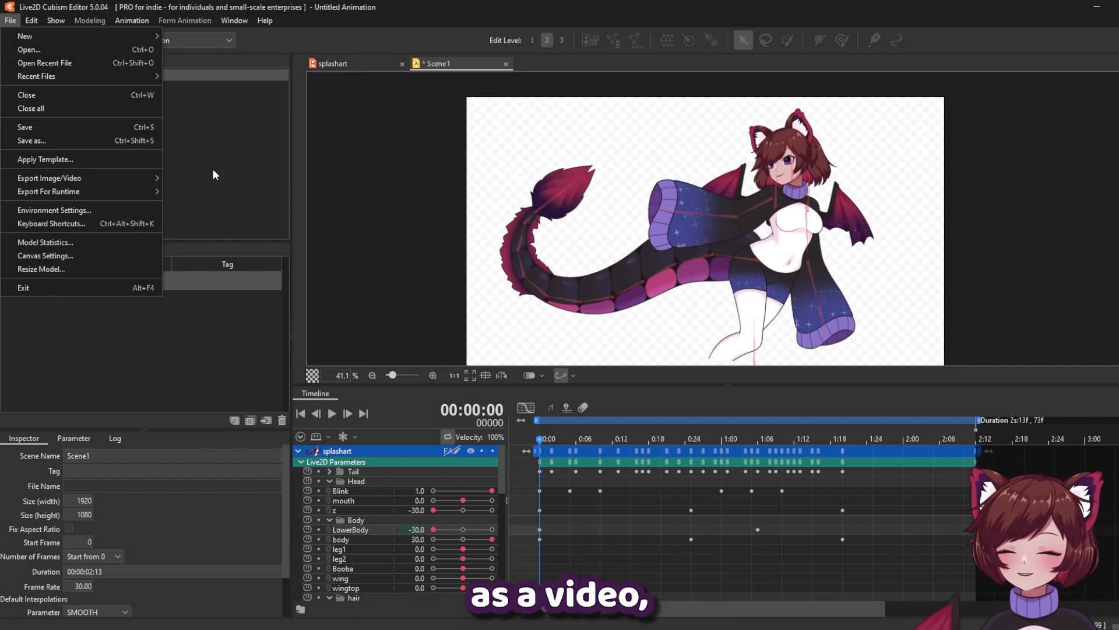
mouse_move(123, 175)
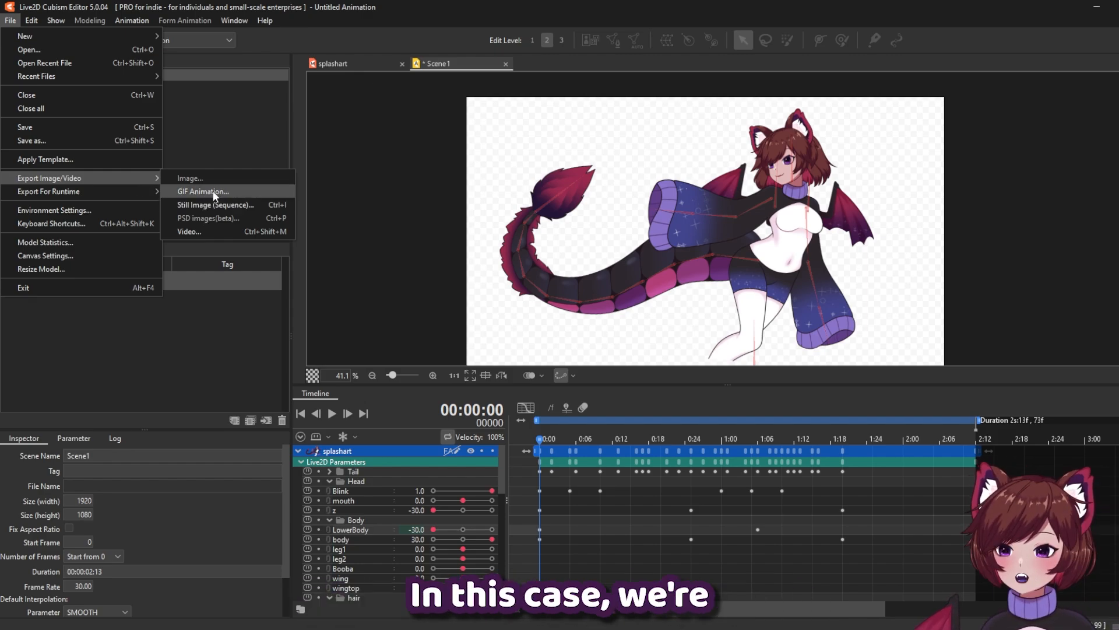
left_click(221, 232)
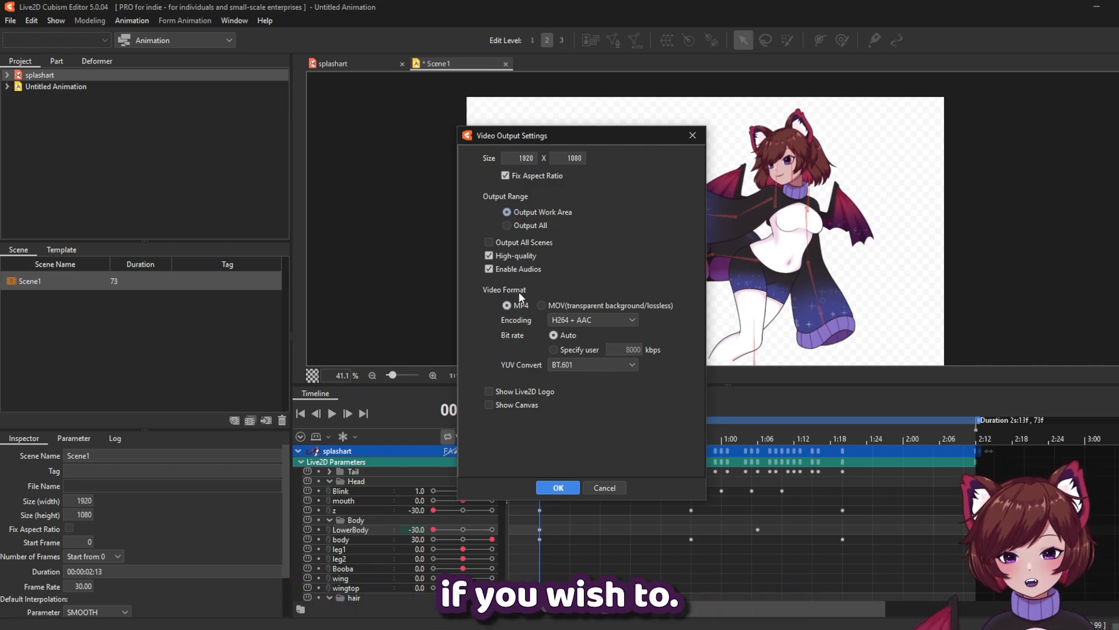
left_click(553, 490)
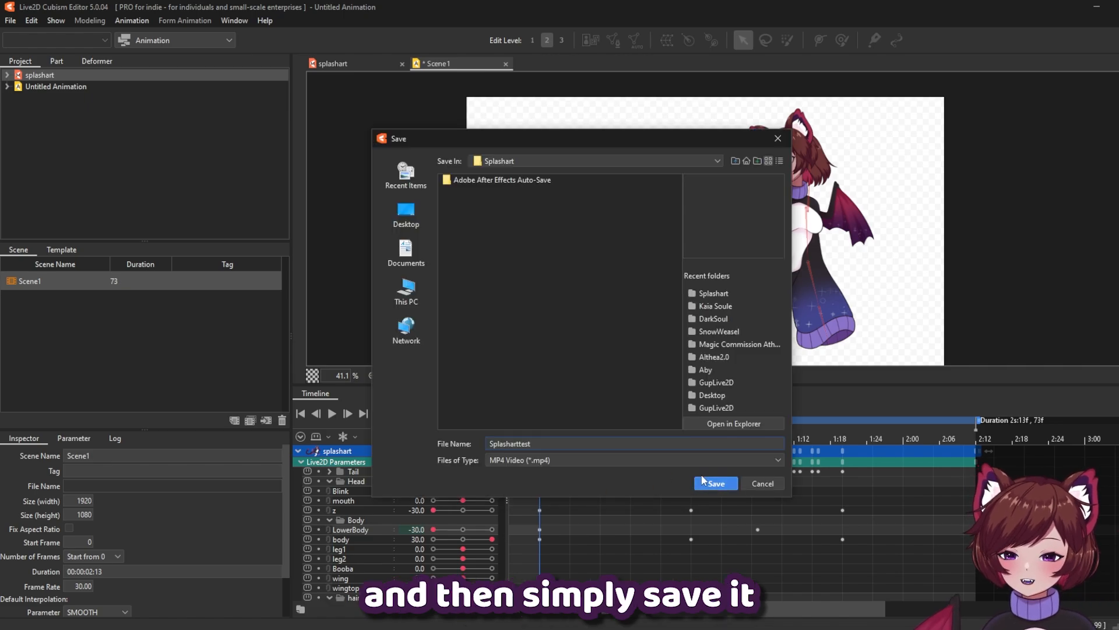
left_click(717, 484)
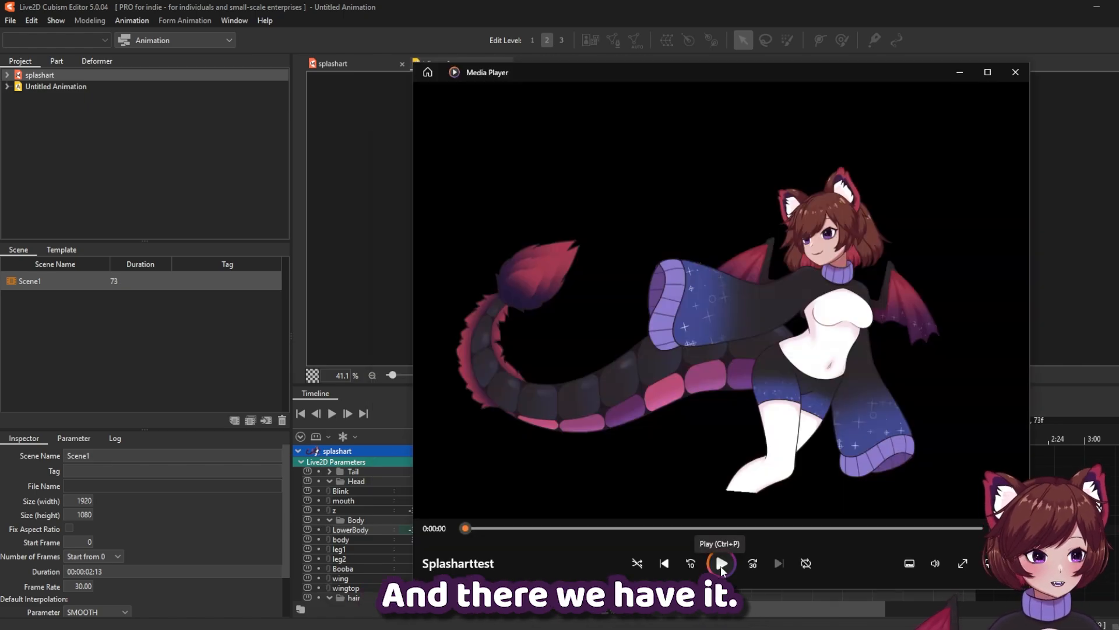
left_click(721, 564)
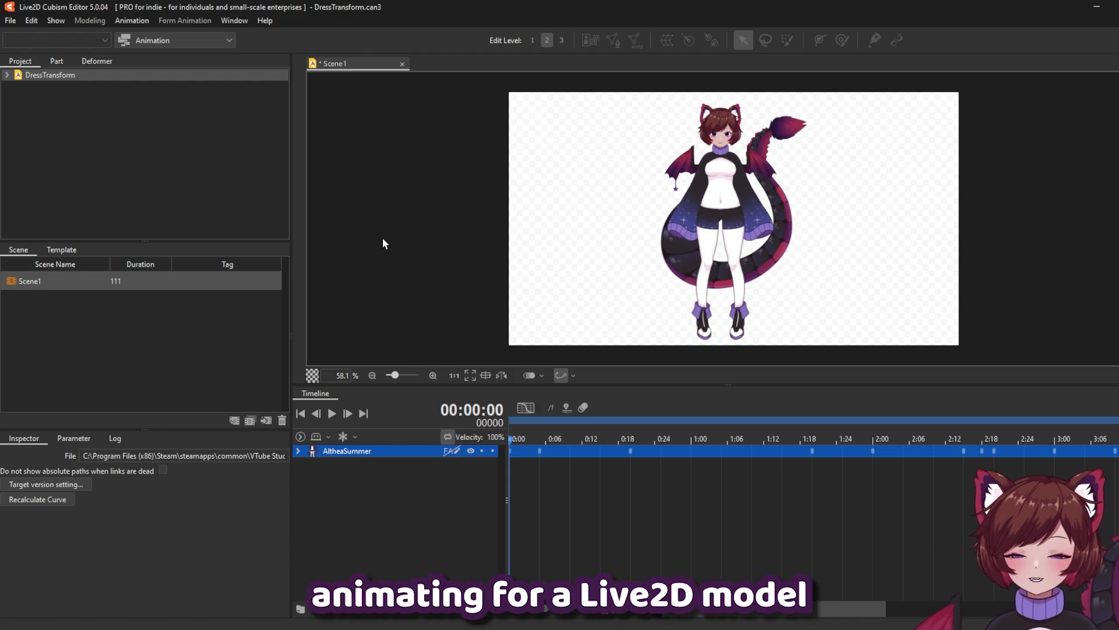
Play the DressTransform scene and export the selected scene's work area as a runtime motion file with Keyed Parameters and Keyed Parts
left_click(331, 414)
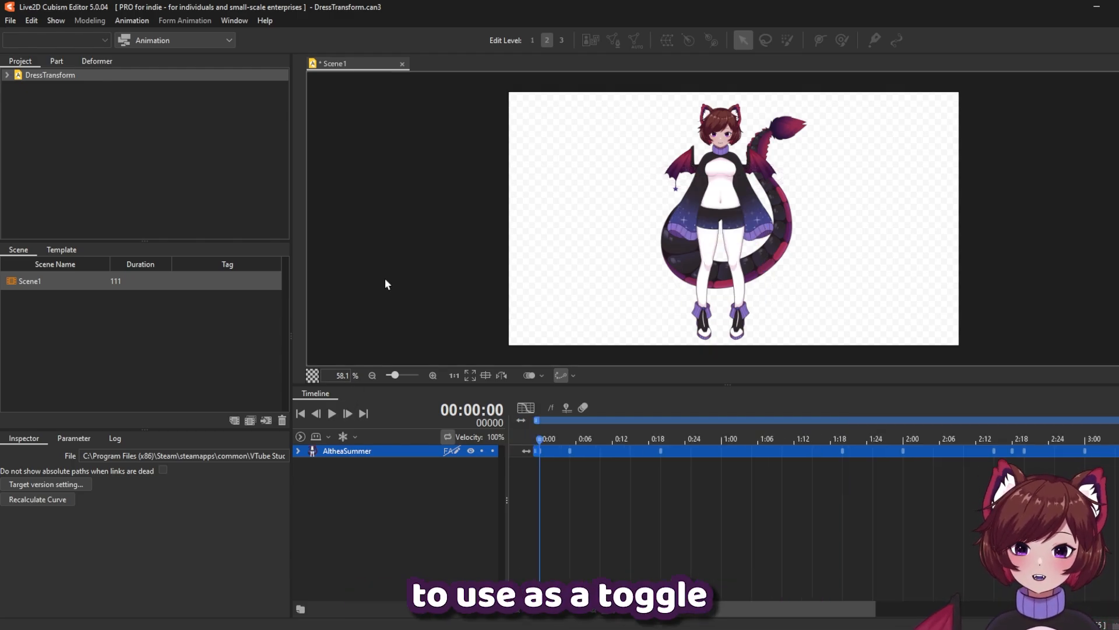
left_click(12, 23)
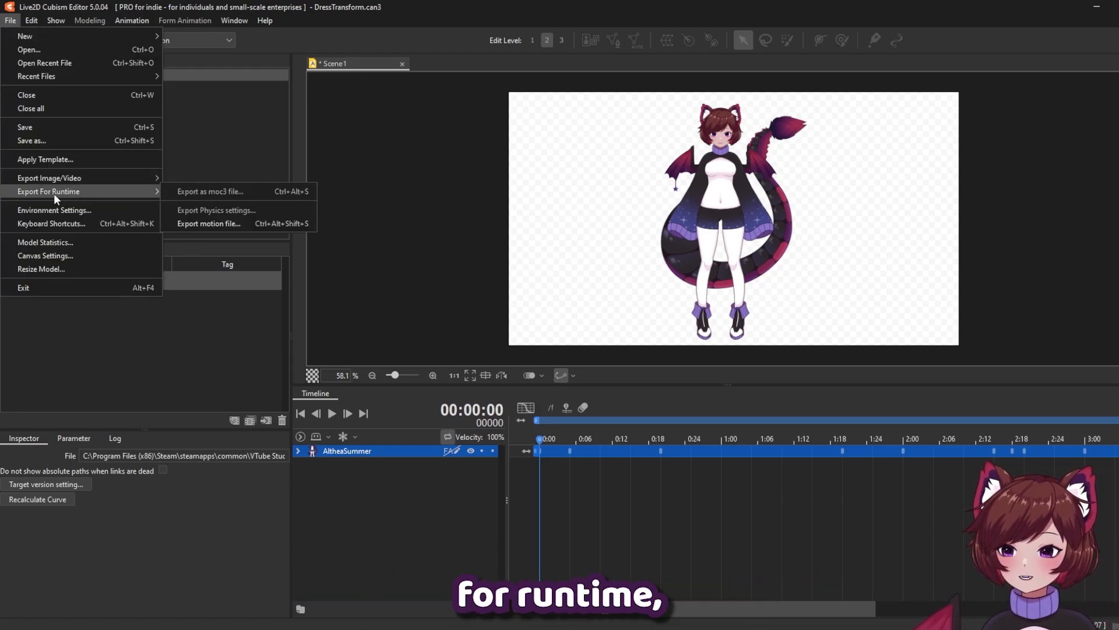
left_click(234, 224)
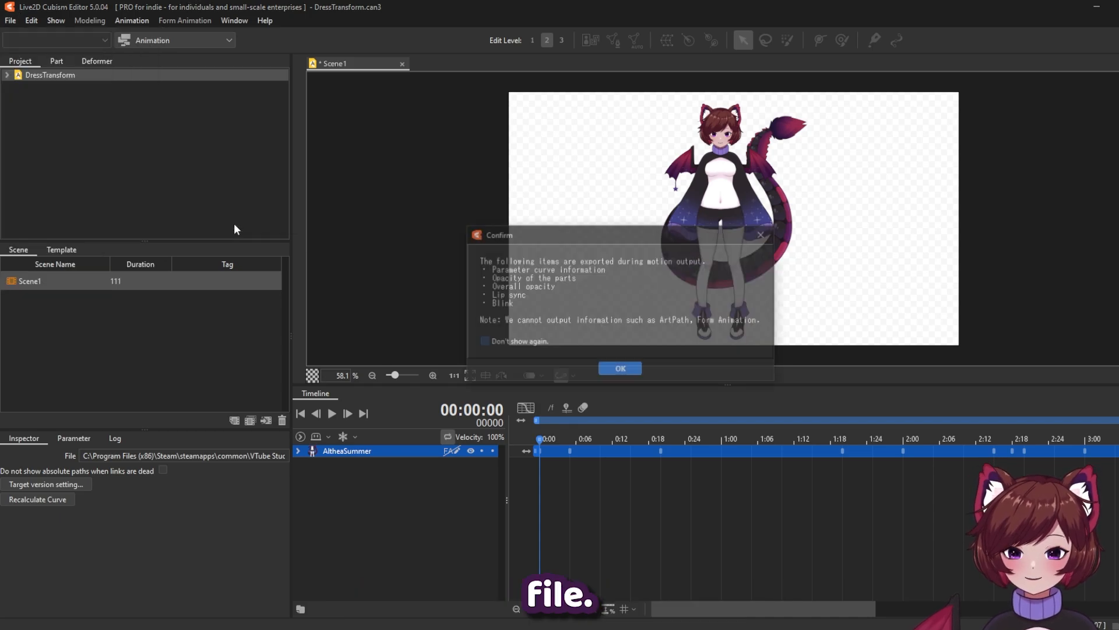
left_click(619, 370)
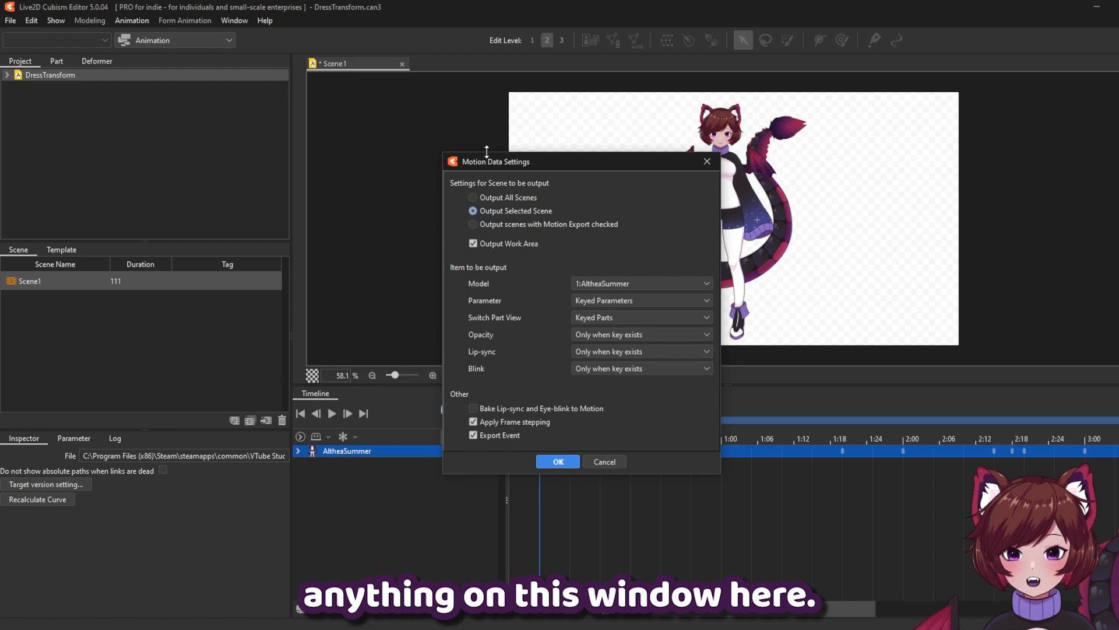
left_click(558, 461)
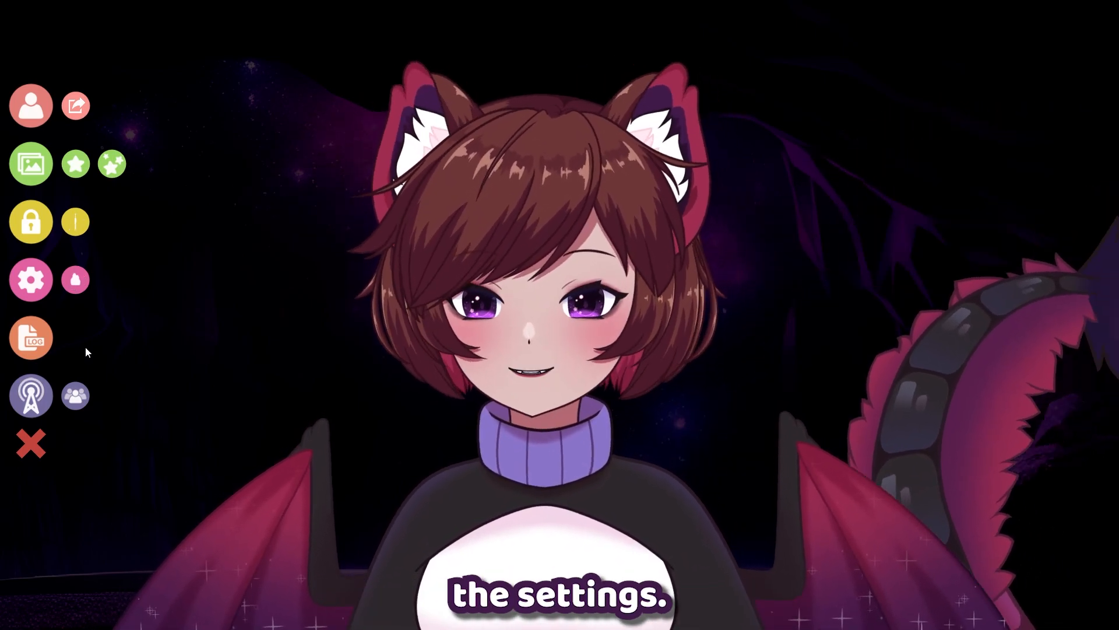
Switch to VTube Studio, open the model's hotkey settings, and add a new hotkey after the existing ones
left_click(46, 285)
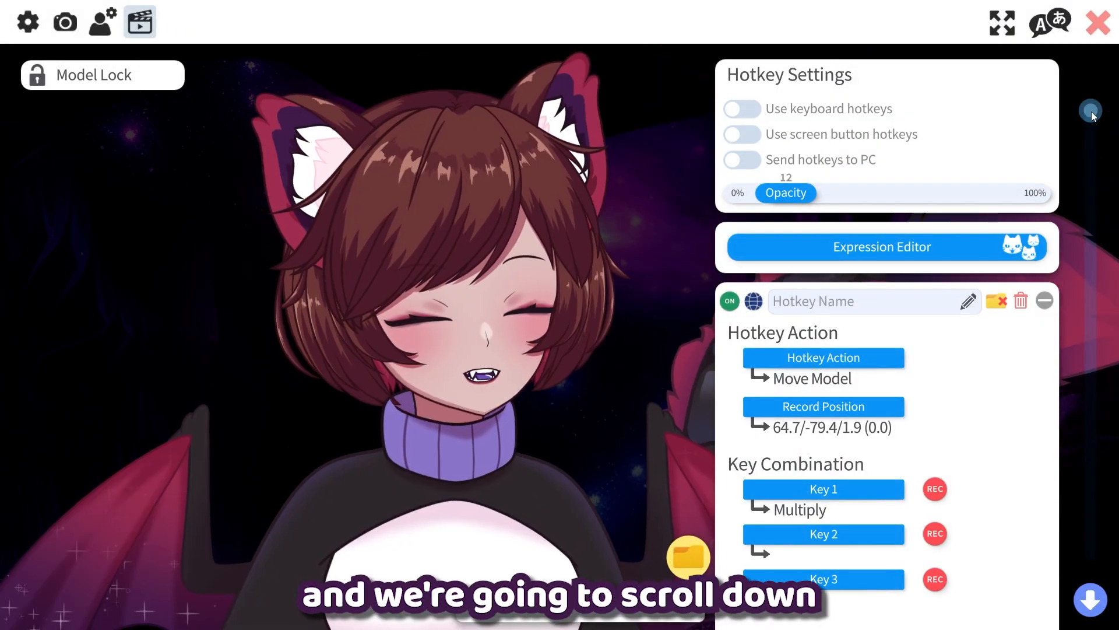
scroll(1089, 127, "down", 10)
left_click_drag(1089, 127, 1090, 560)
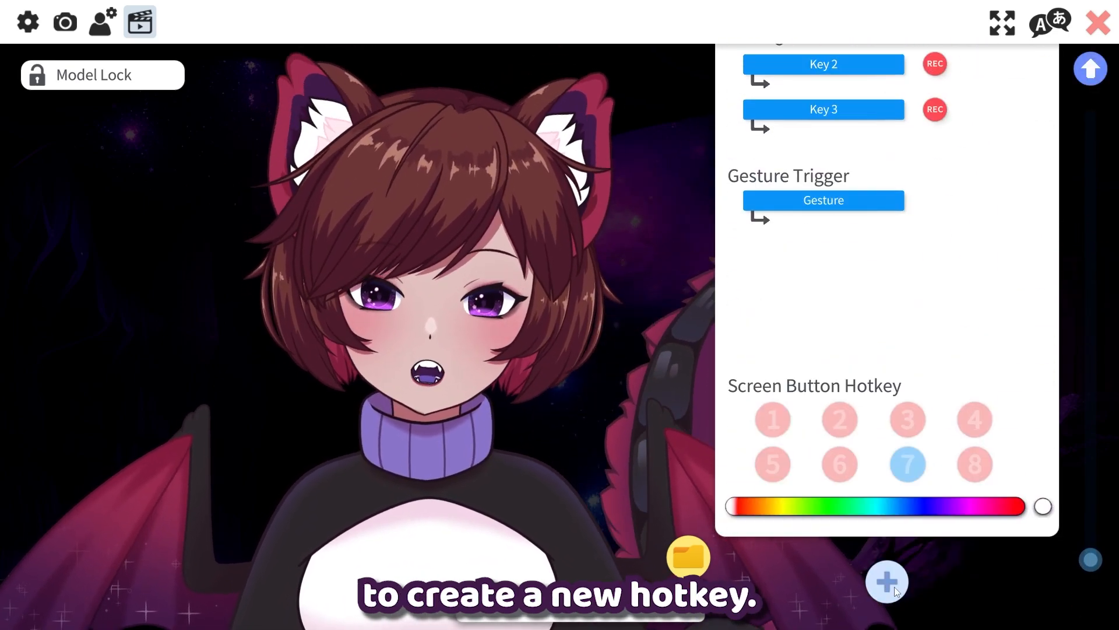
left_click(888, 583)
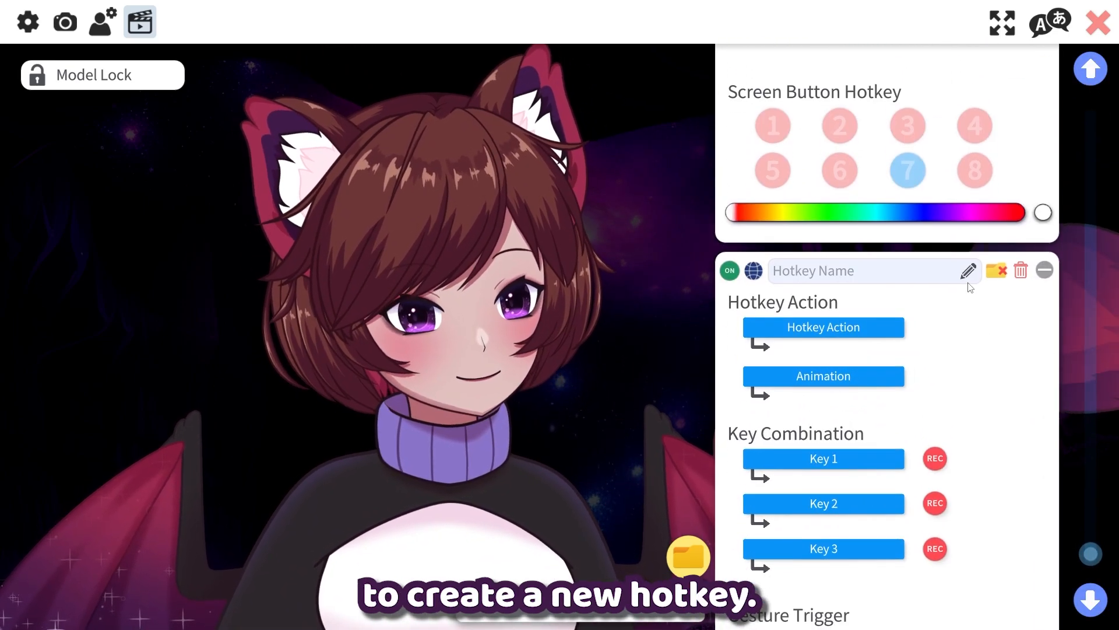
Set the new hotkey's action to Play Animation (motion3) and assign the dresstransform animation to it
left_click(829, 244)
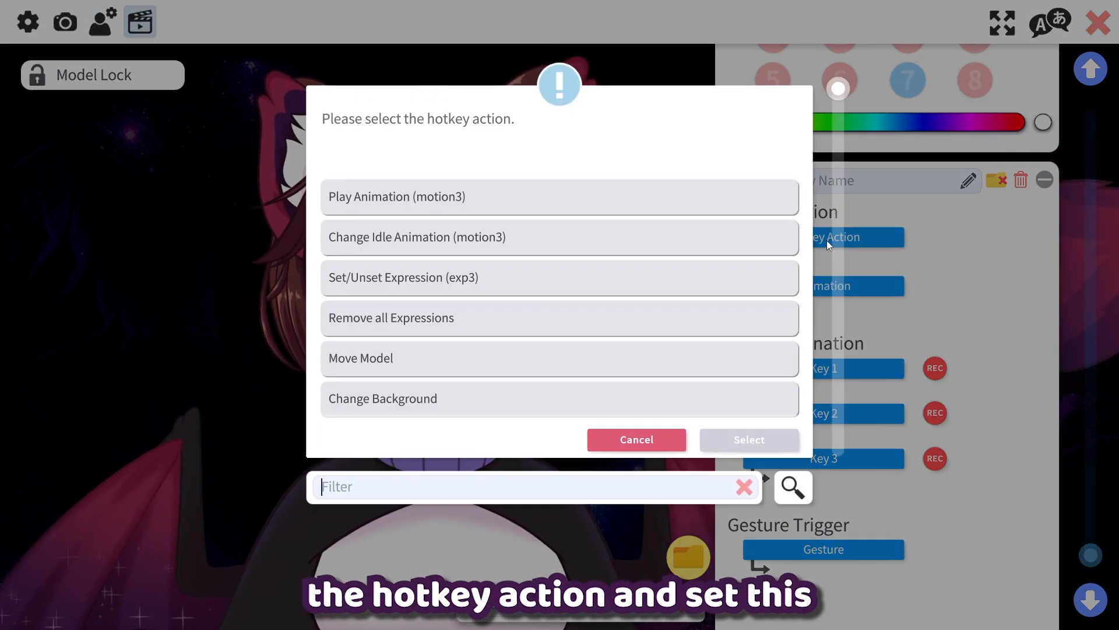
left_click(425, 199)
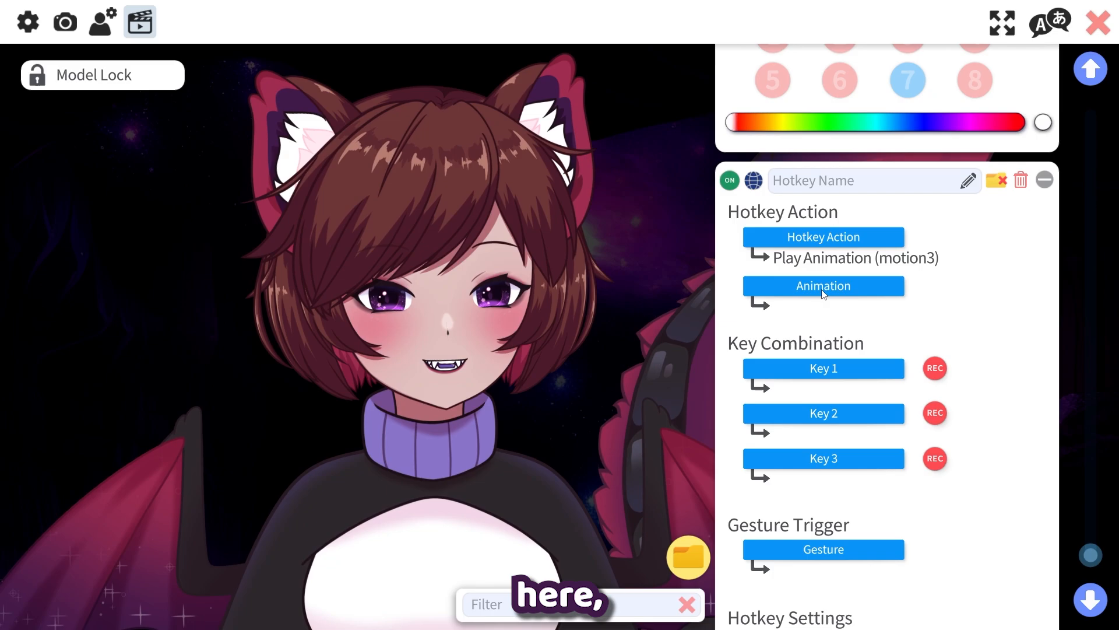
left_click(824, 287)
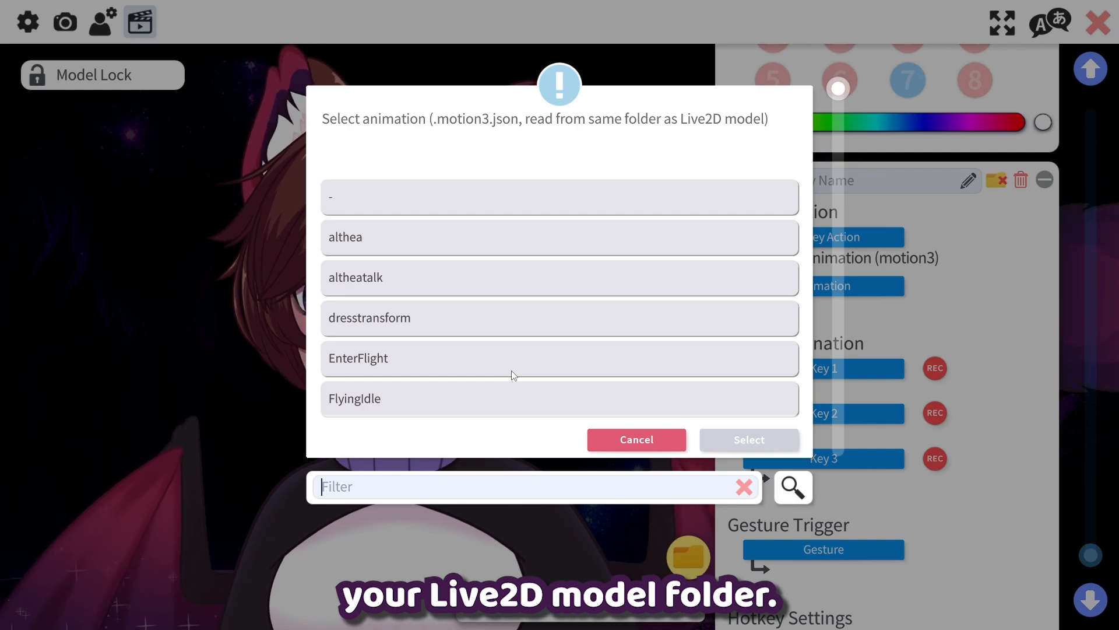
scroll(511, 369, "down", 1)
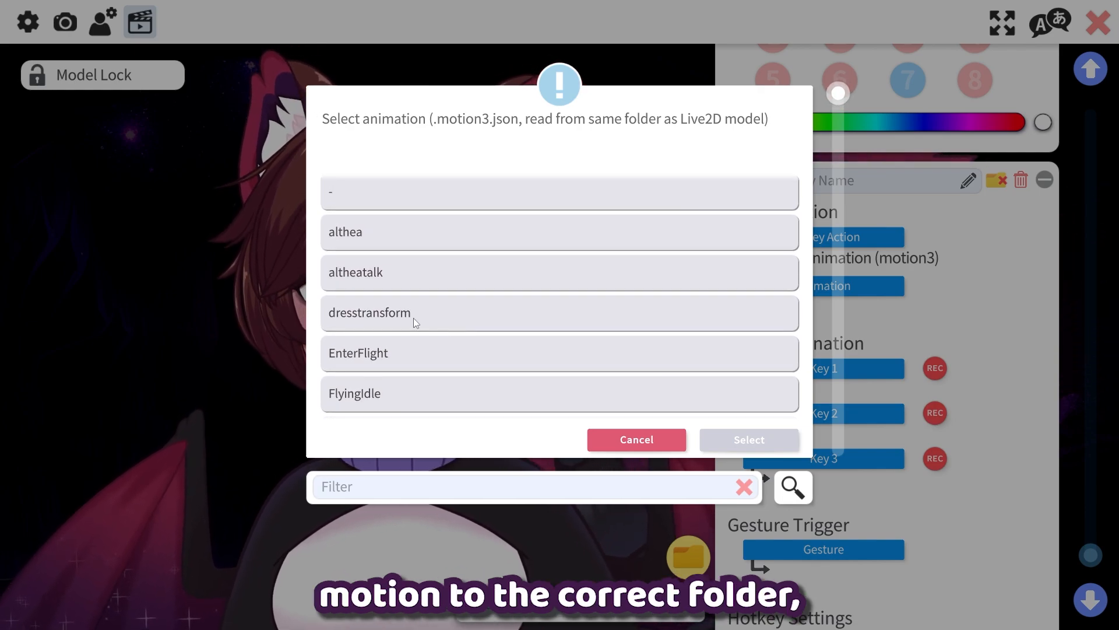
left_click(357, 319)
left_click(749, 439)
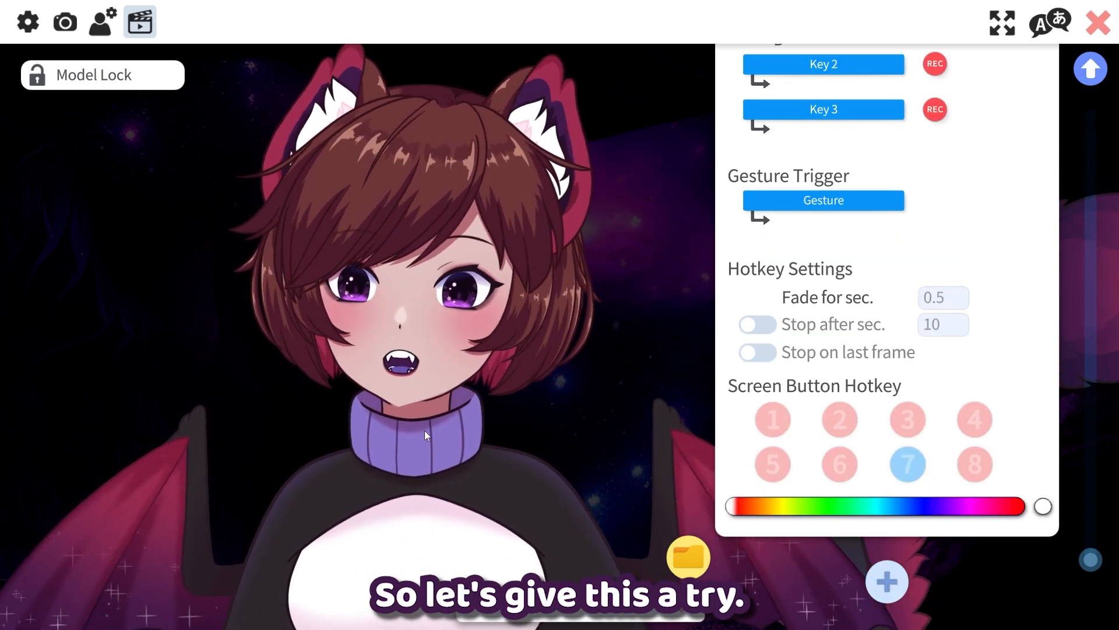
Enable Stop on last frame for the new hotkey, triggering its animation on the full-body model before and after the change
scroll(422, 367, "down", 5)
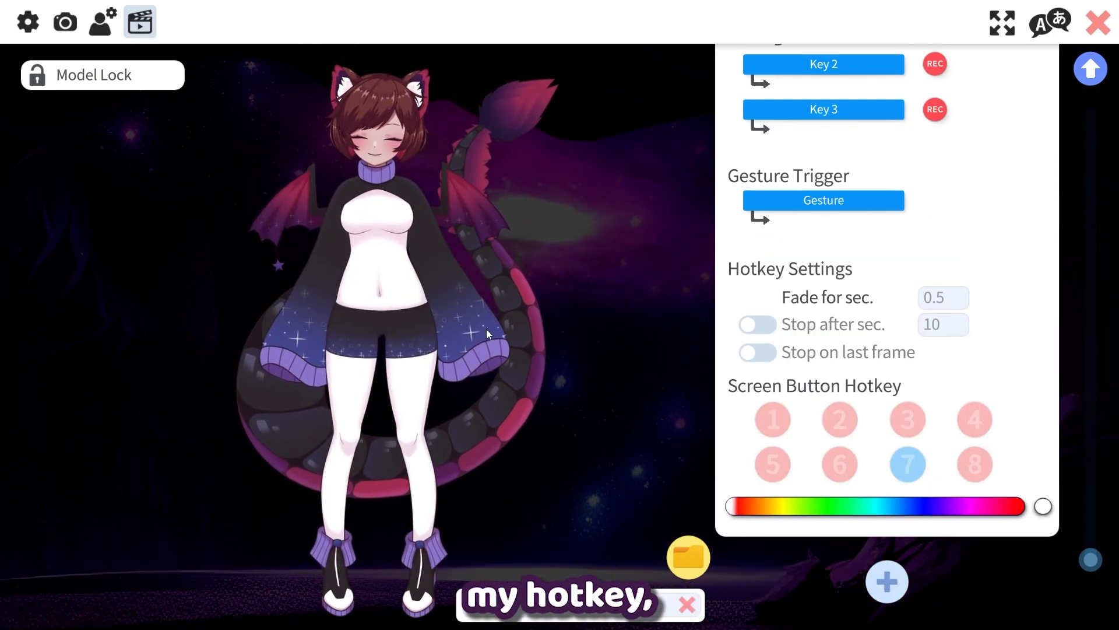
key("1")
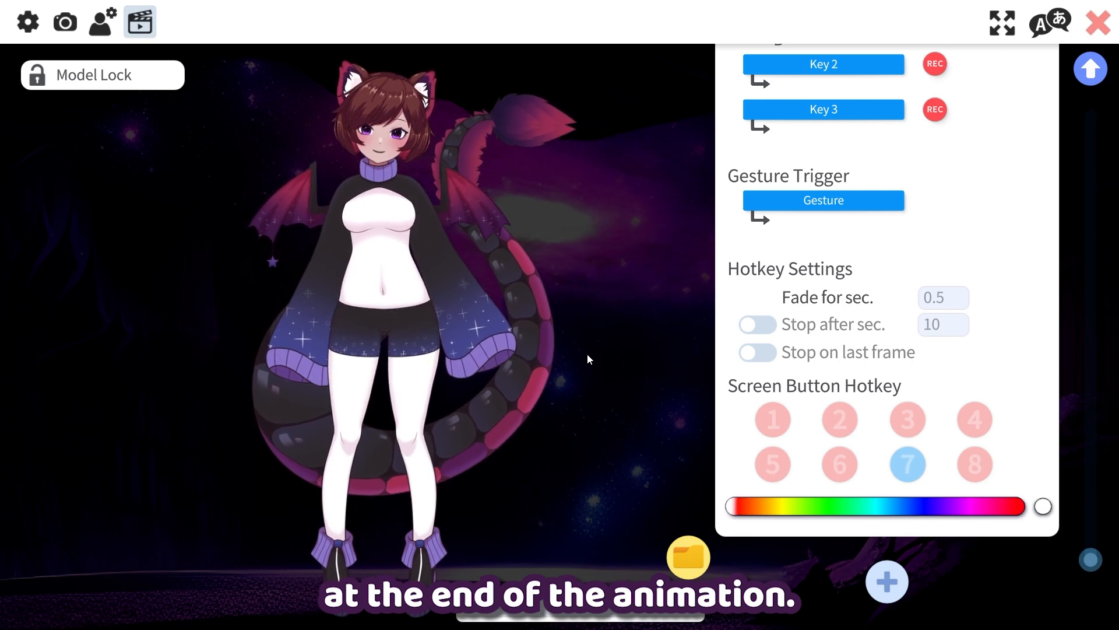
left_click(757, 354)
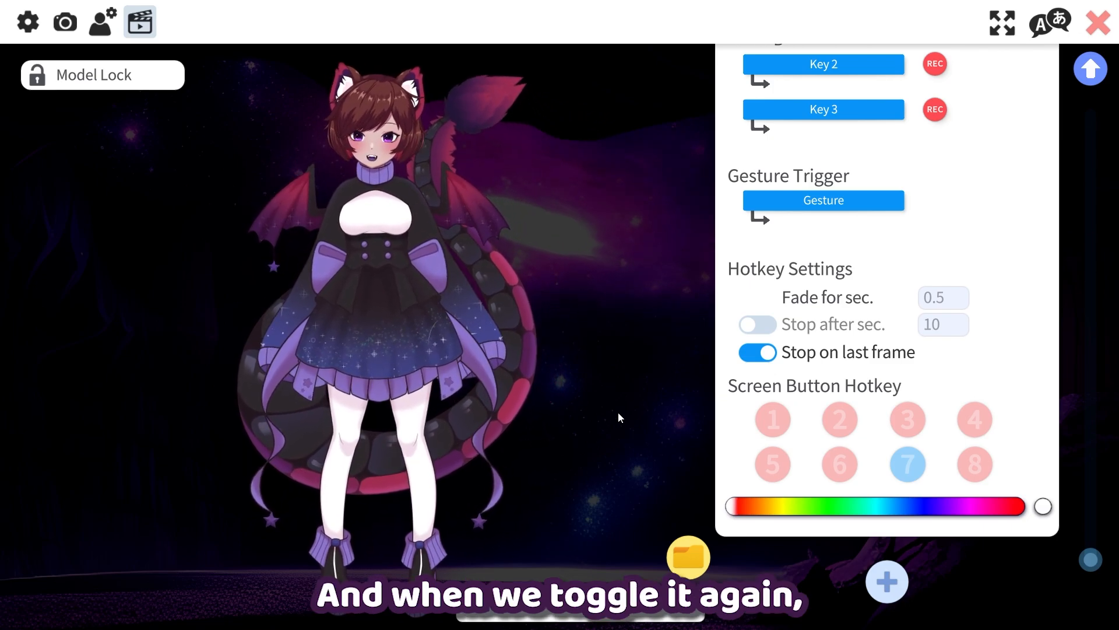
key("7")
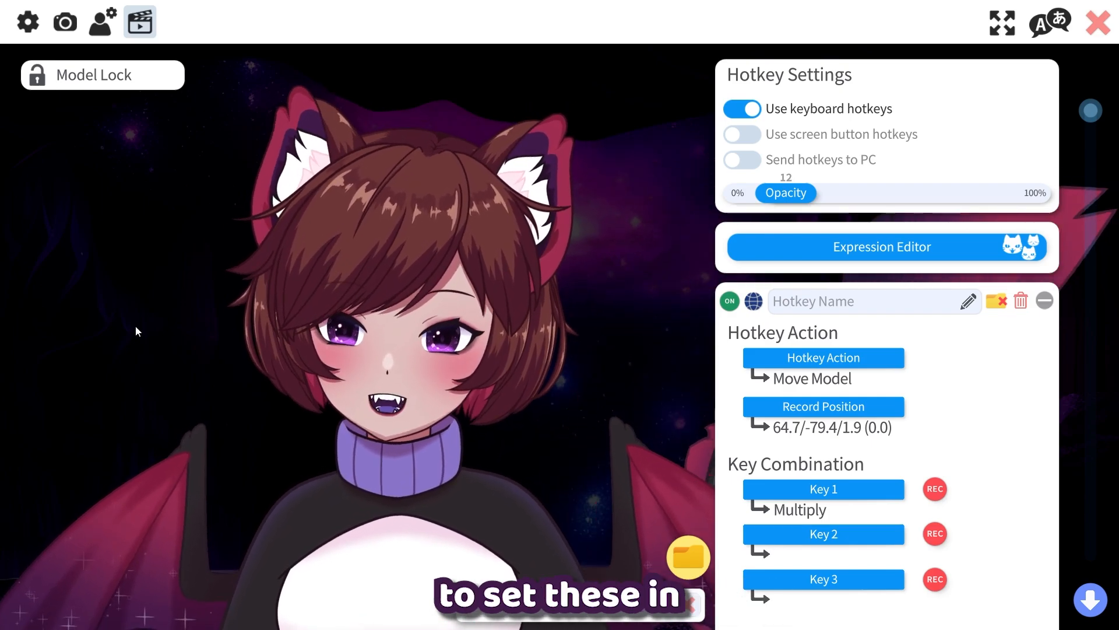
Open the model's settings to reach its parameter configuration
left_click(104, 33)
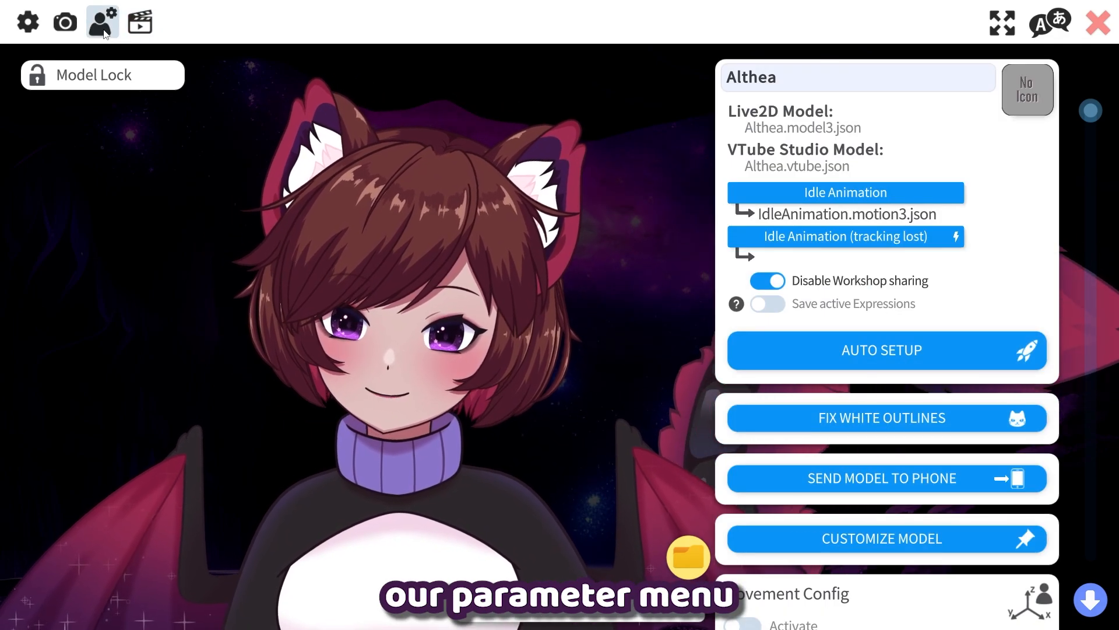